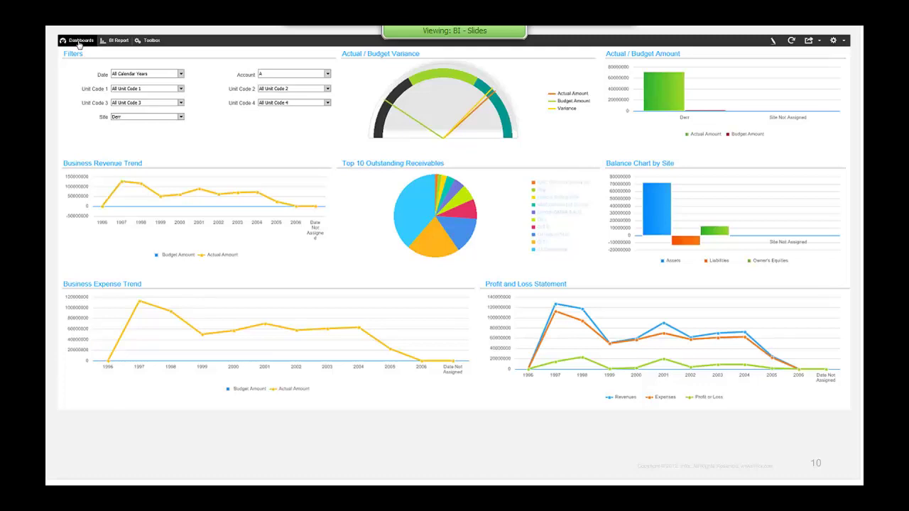
key("Right")
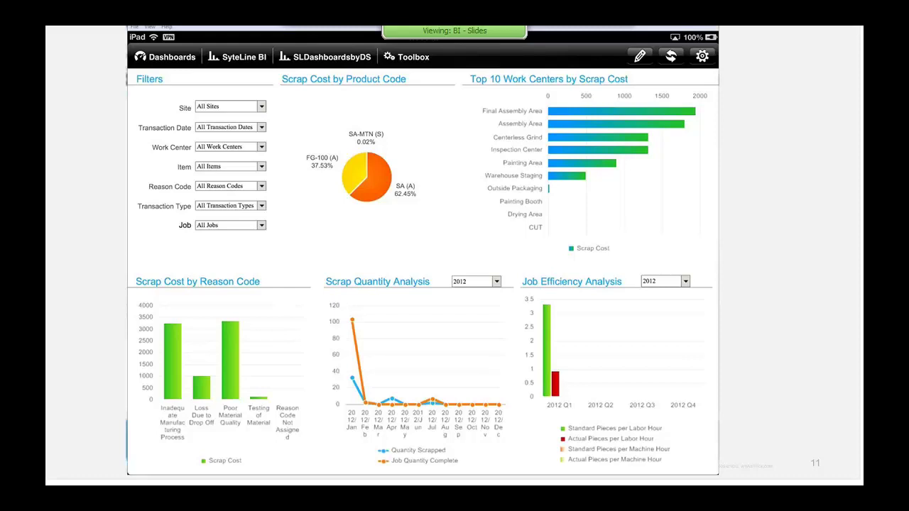
key("Right")
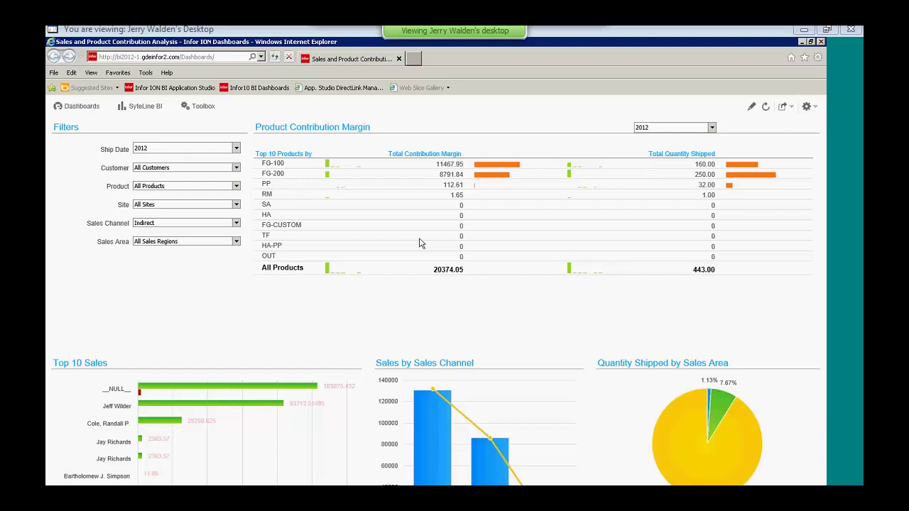
Step: Switch the Product Contribution Margin table's year to 2011 and return it to 2012
left_click(712, 129)
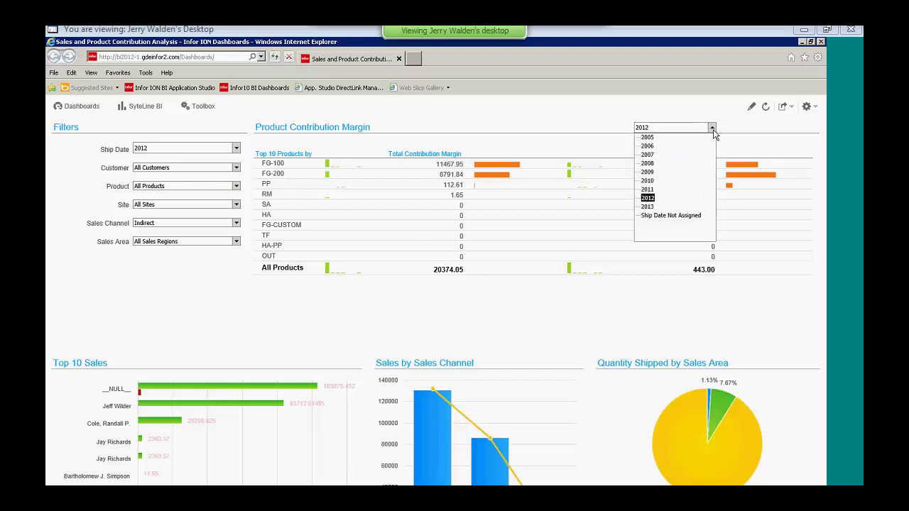
left_click(647, 190)
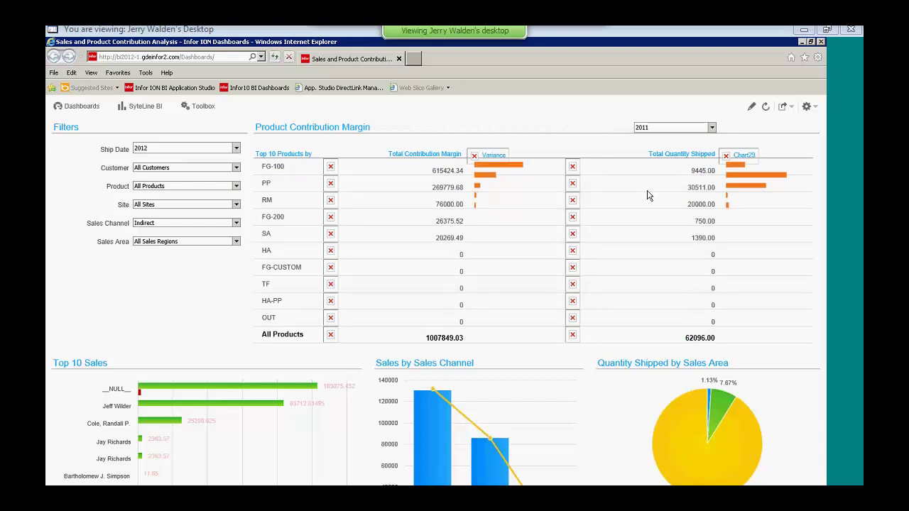
left_click(713, 127)
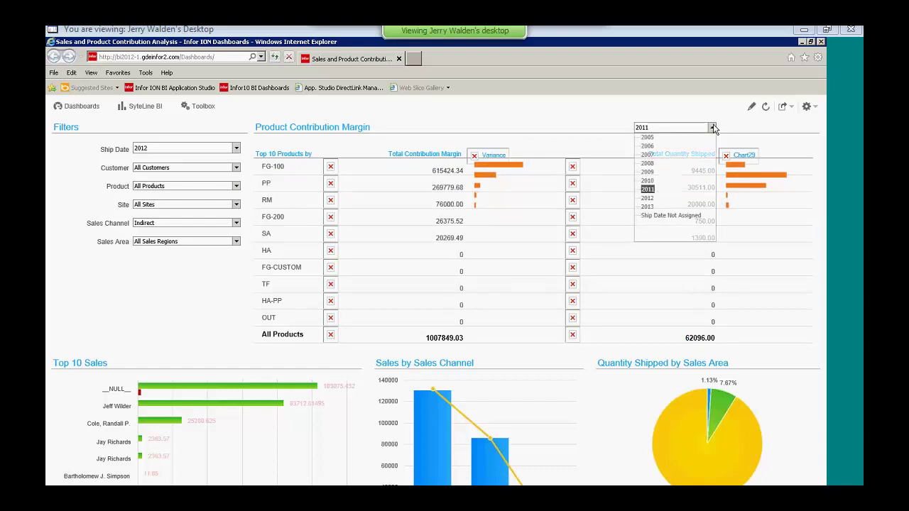
left_click(649, 199)
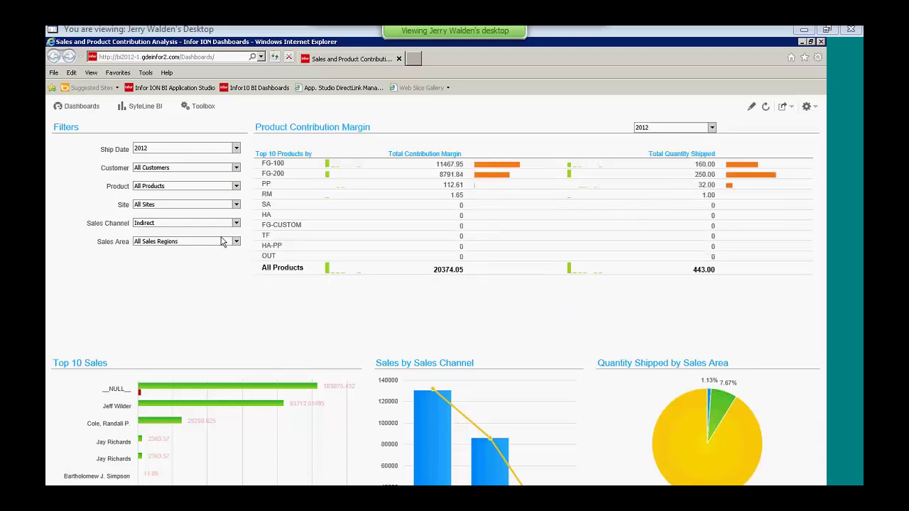
Step: Expand the list of all sites in the Site filter and filter the dashboard to Dallas
left_click(236, 206)
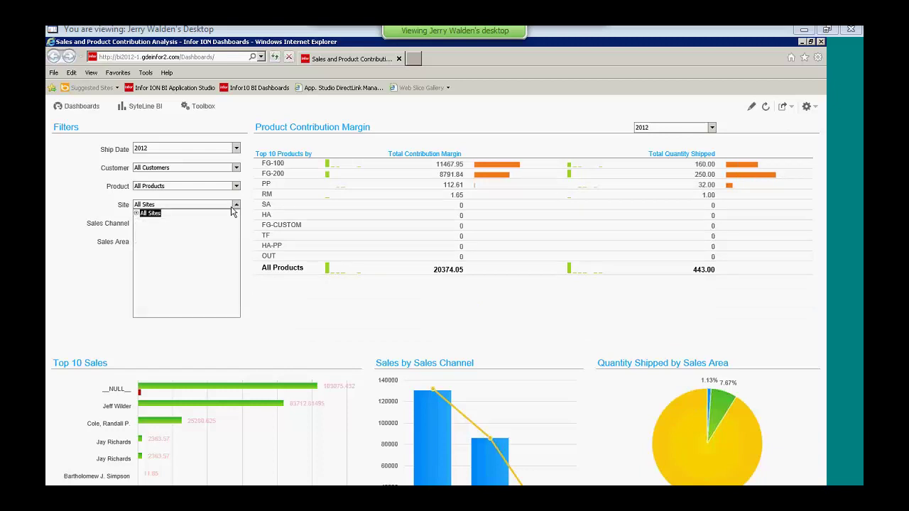
left_click(137, 214)
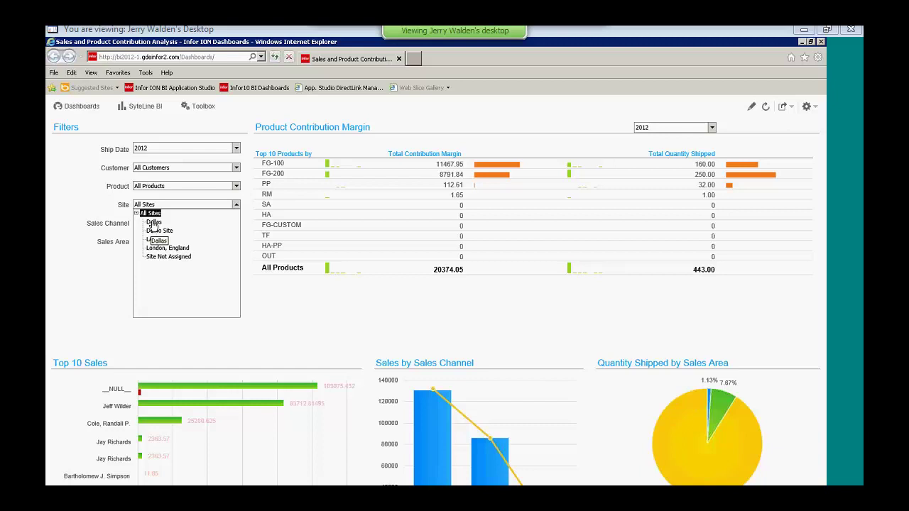
left_click(153, 222)
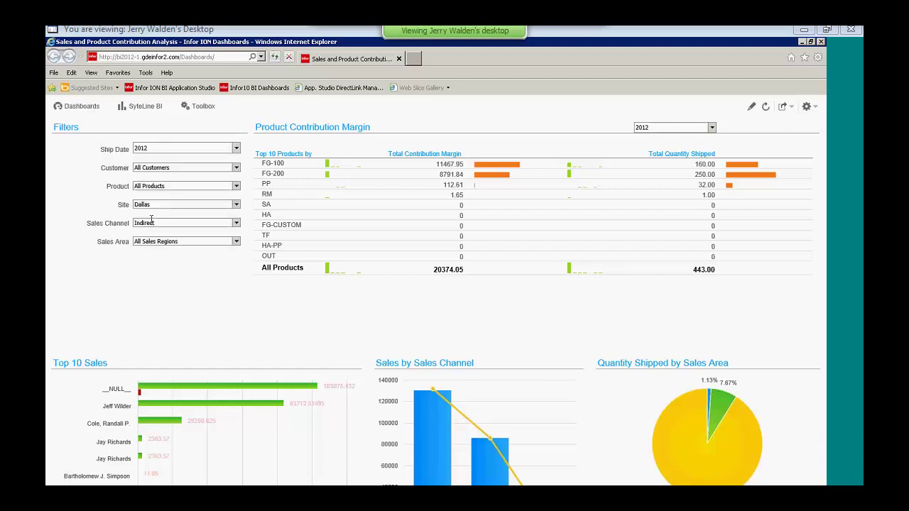
Step: Set the Site filter to LA Site and the Sales Channel filter to All Sales Channels
left_click(235, 205)
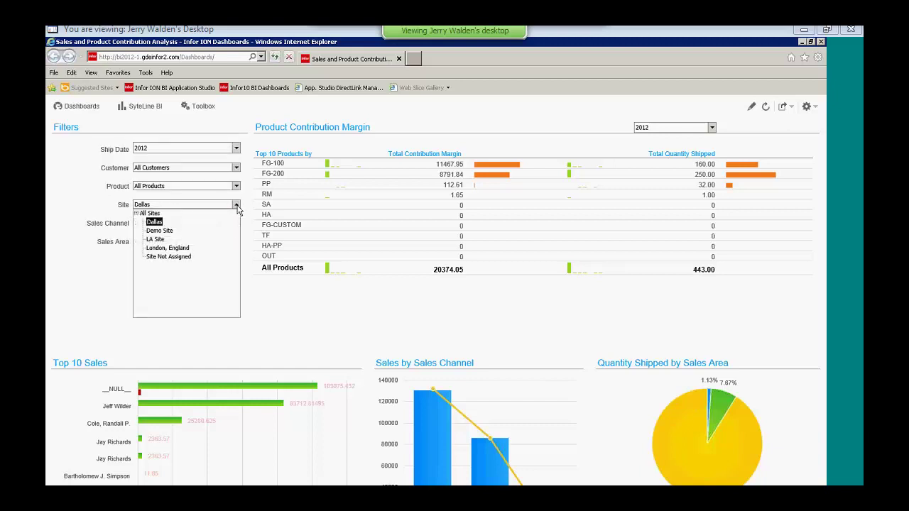
left_click(162, 240)
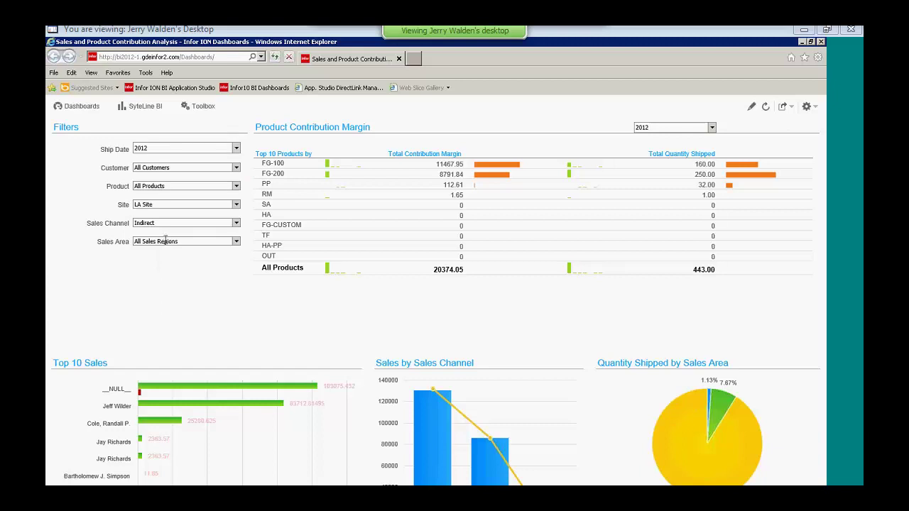
left_click(237, 225)
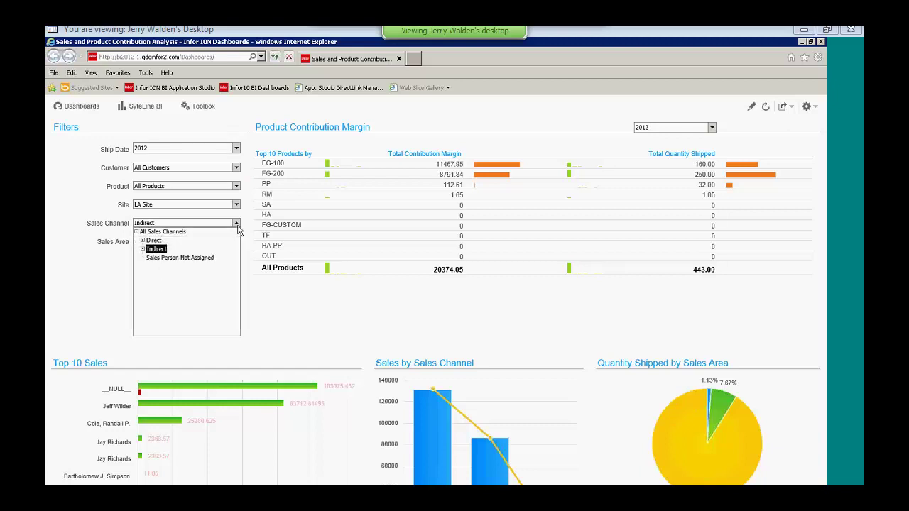
left_click(165, 232)
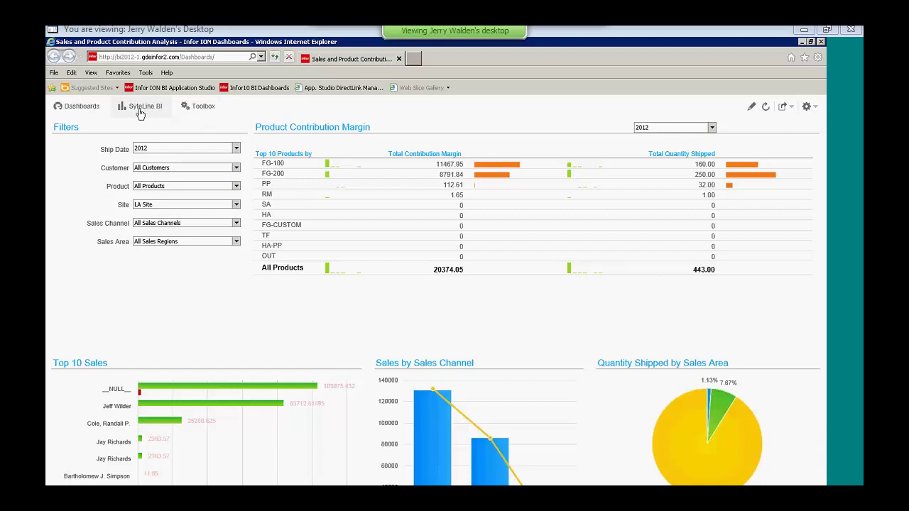
Step: Open the Finance and AR dashboard from the Finance folder
left_click(80, 106)
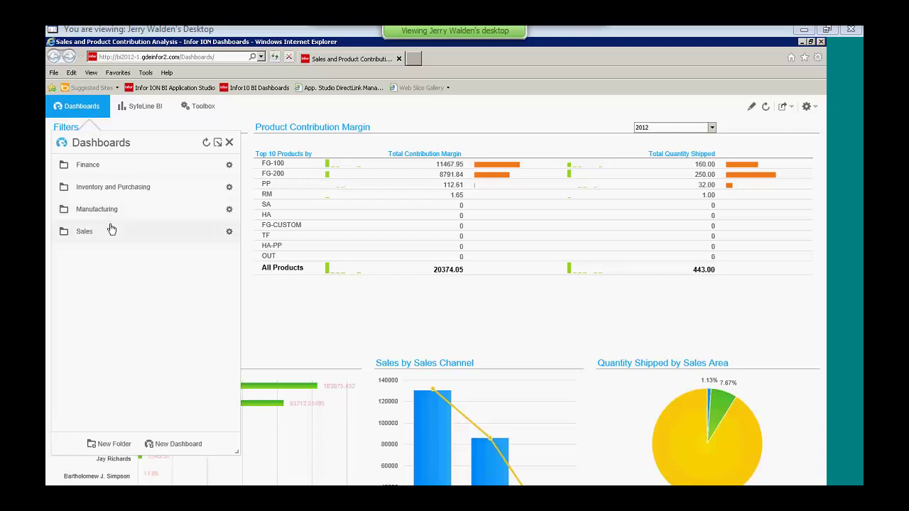
left_click(103, 170)
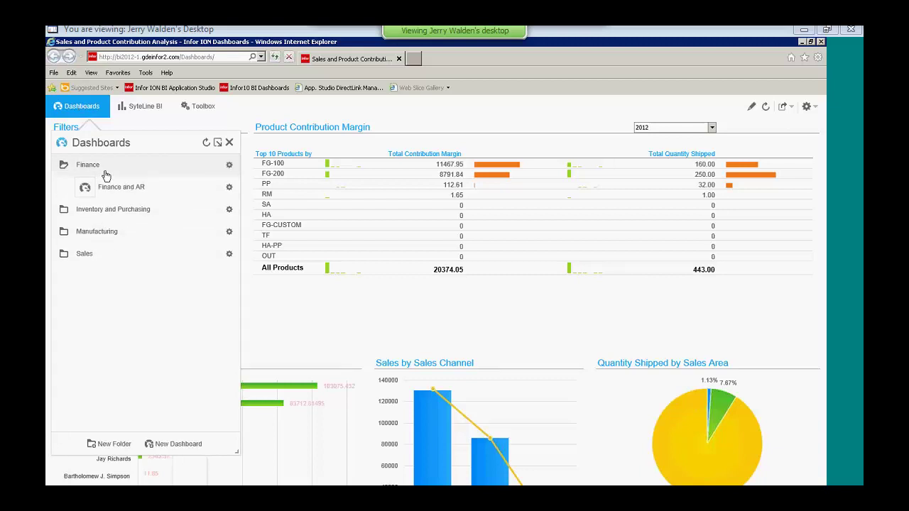
left_click(116, 190)
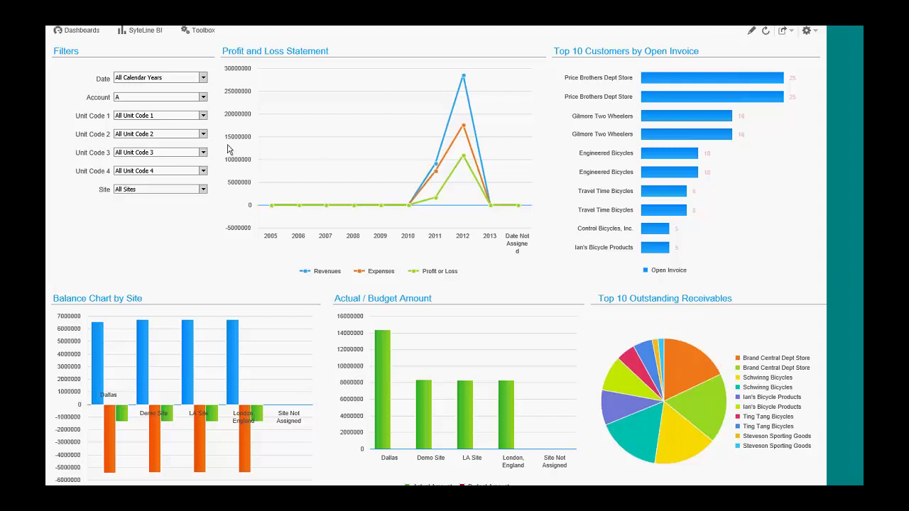
Step: Filter the finance dashboard to LA Site and check the customer values in the Top 10 Outstanding Receivables chart
left_click(202, 77)
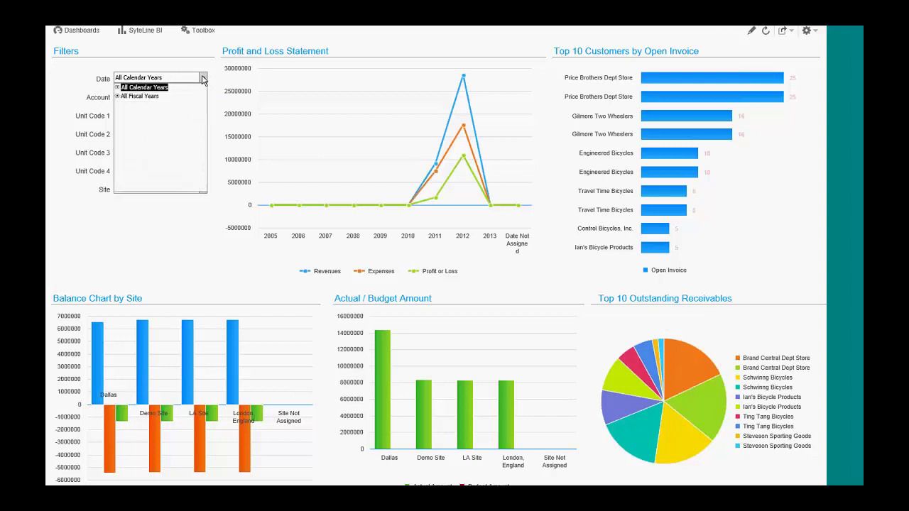
left_click(156, 238)
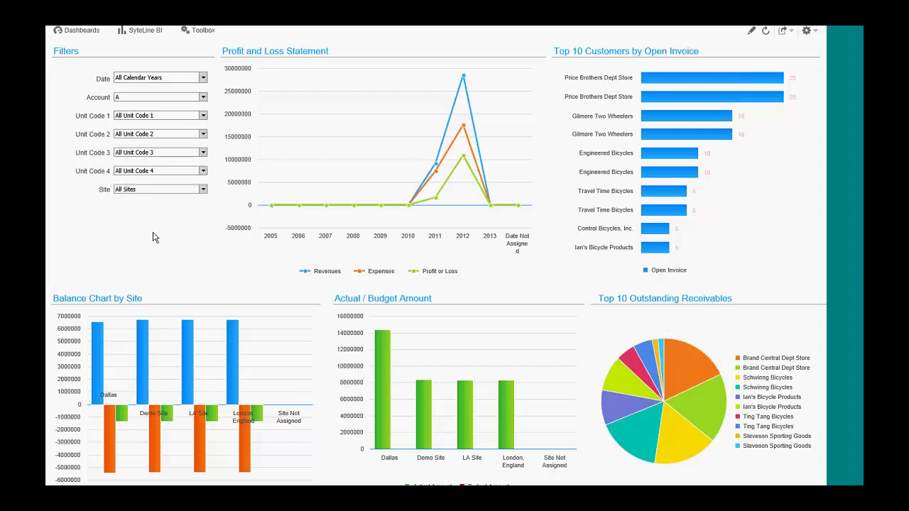
left_click(203, 189)
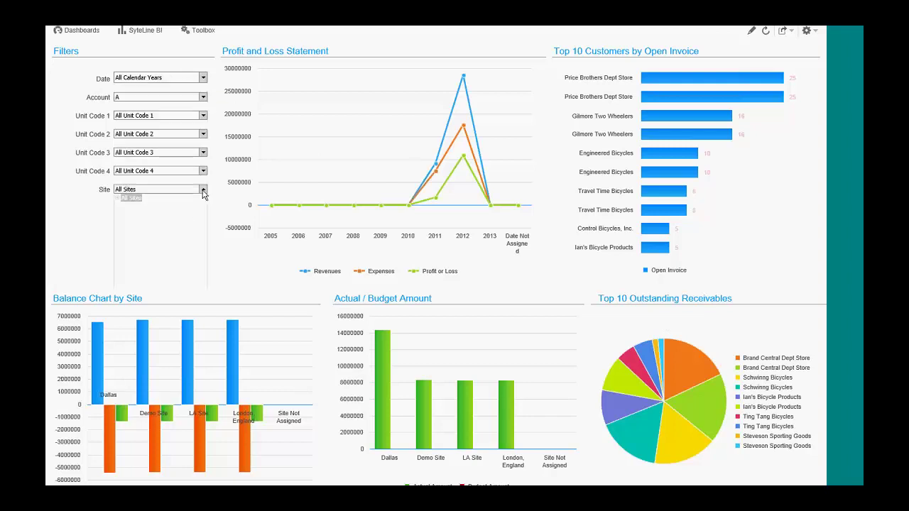
left_click(118, 198)
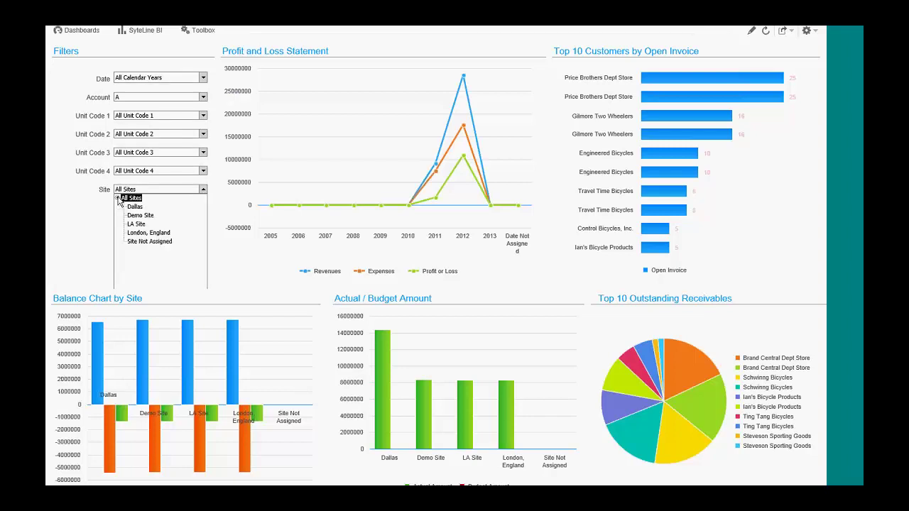
left_click(142, 226)
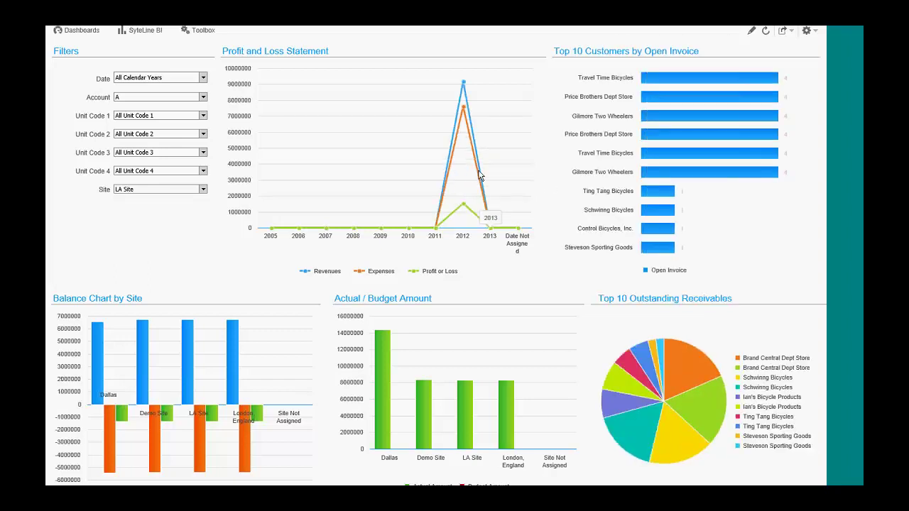
mouse_move(684, 359)
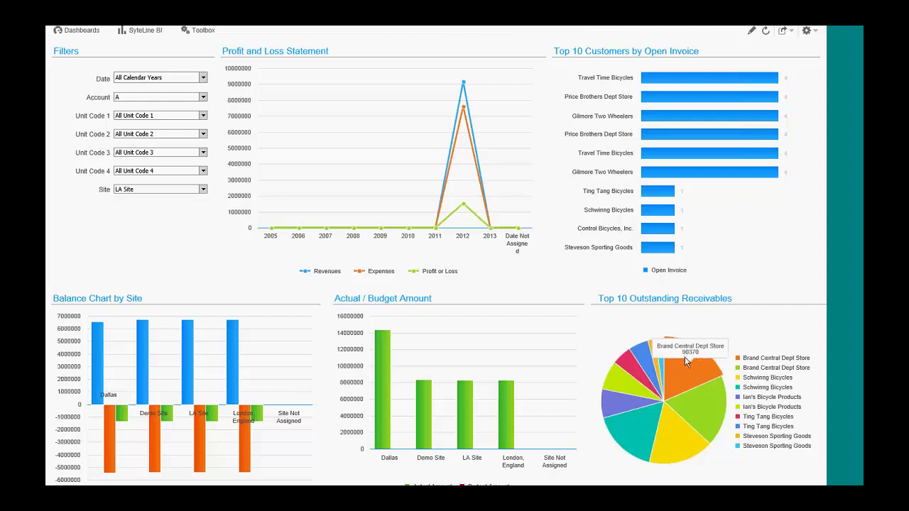
mouse_move(654, 382)
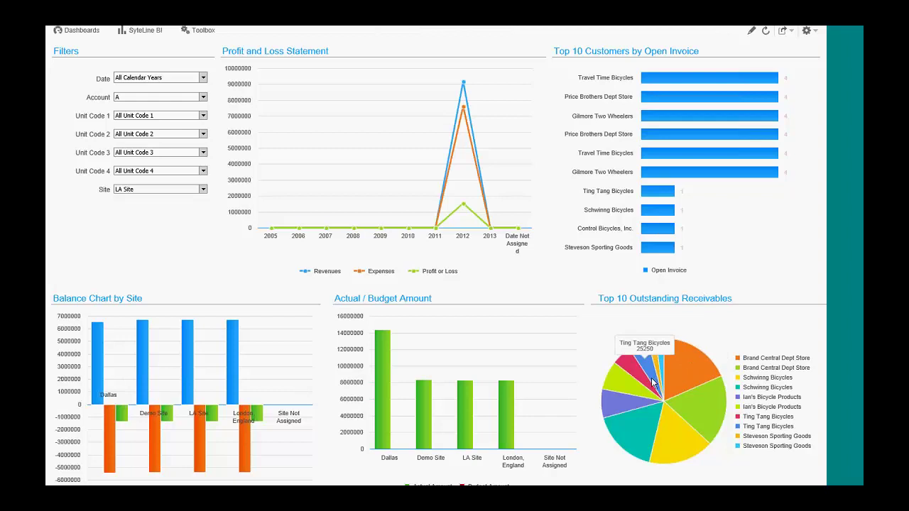
mouse_move(705, 412)
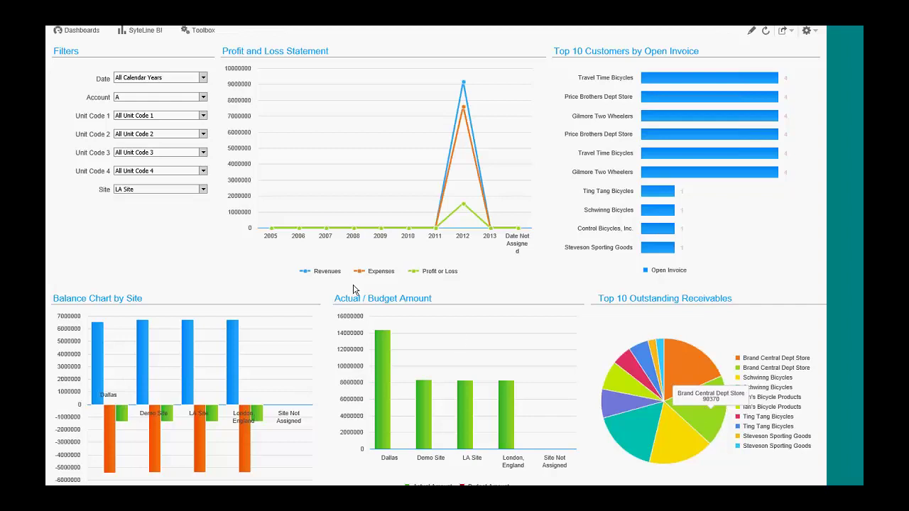
Step: Reset the Site filter to All Sites and check the Balance Chart by Site and Actual / Budget Amount values
left_click(203, 190)
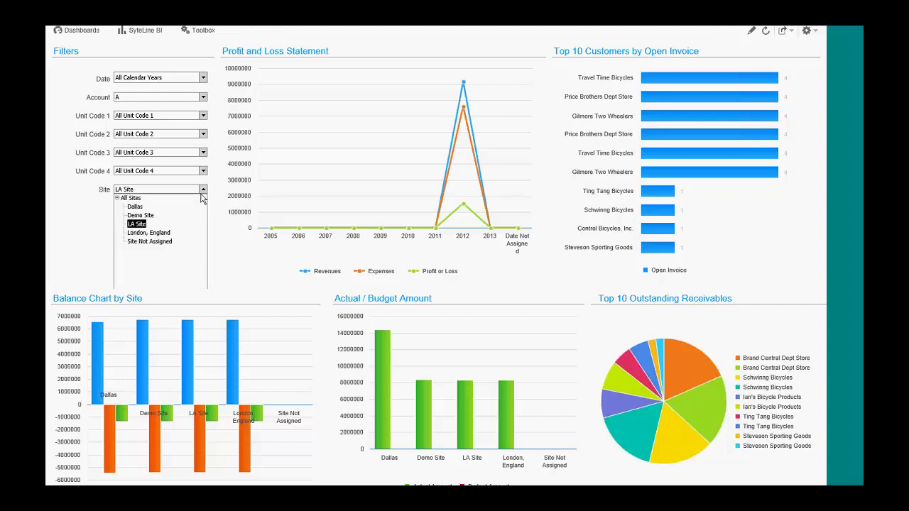
left_click(132, 199)
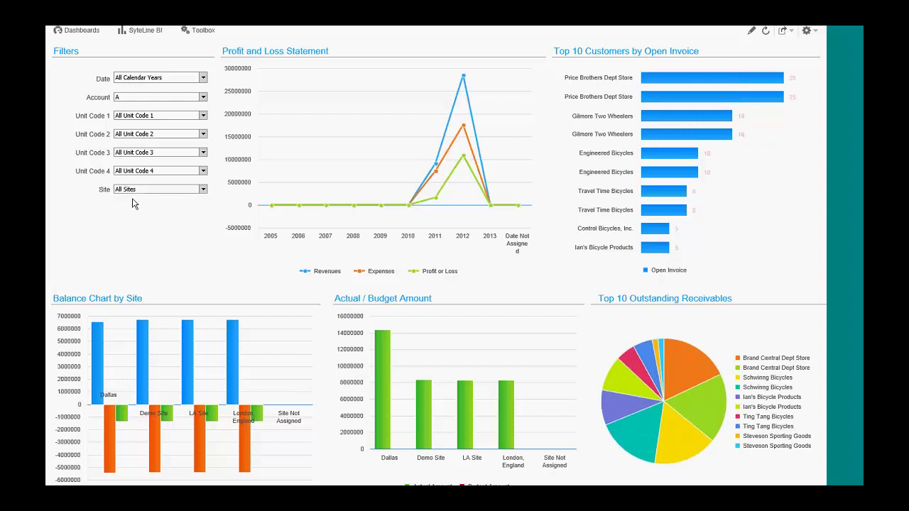
mouse_move(146, 351)
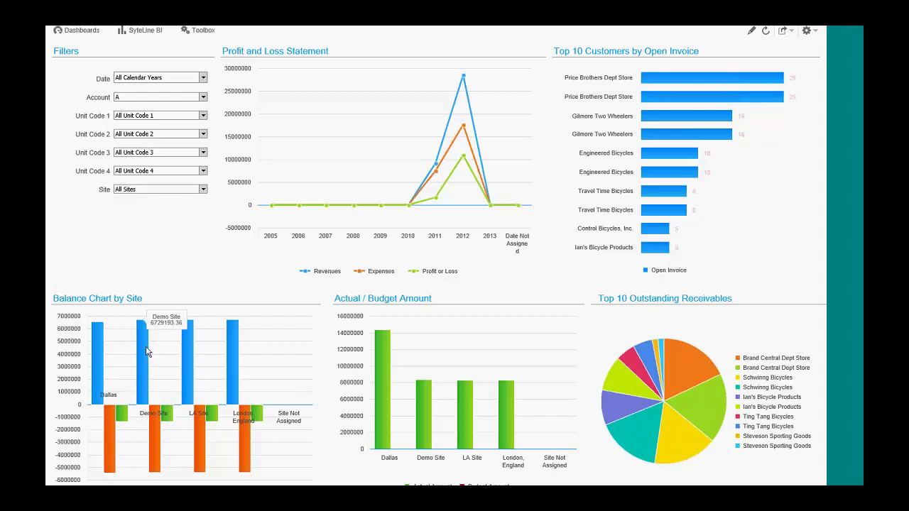
mouse_move(383, 404)
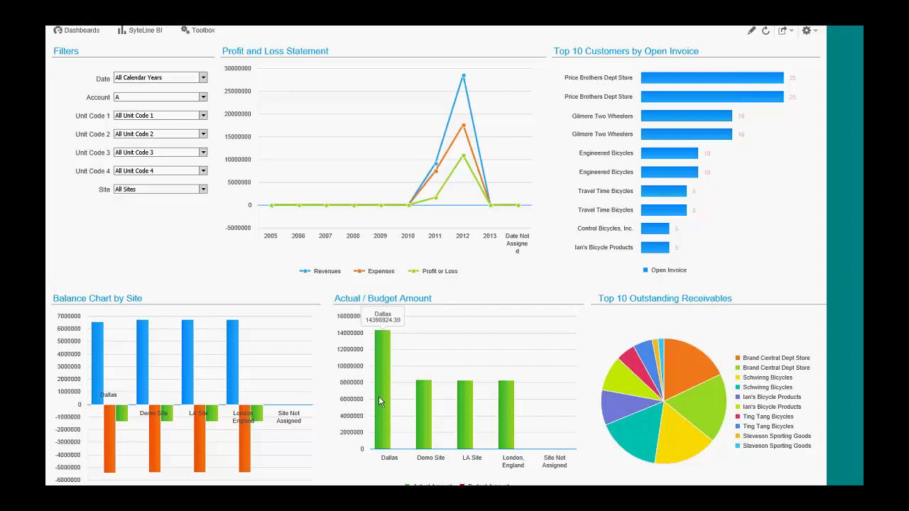
mouse_move(642, 416)
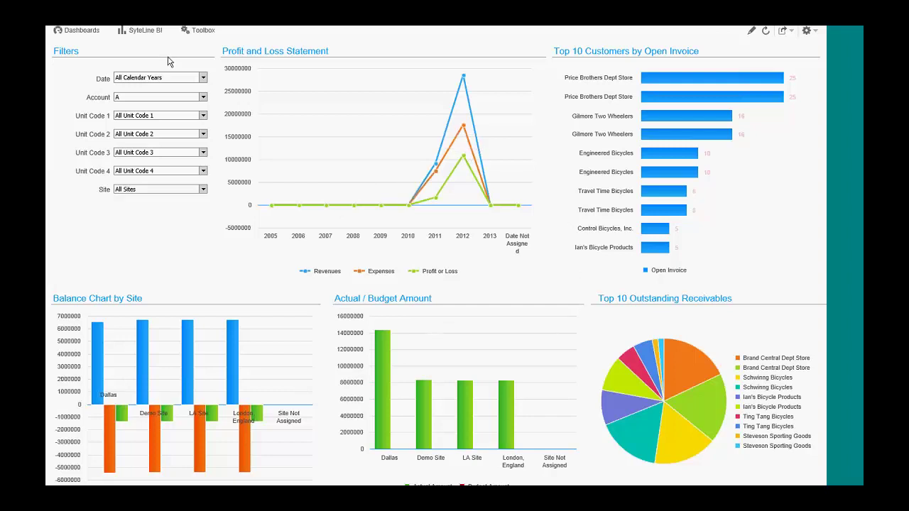
Step: Open the Top 10 Work Centers by Scrap Cost report from SyteLine BI's Manufacturing dashboard reports, under Job and Material Analysis
left_click(151, 36)
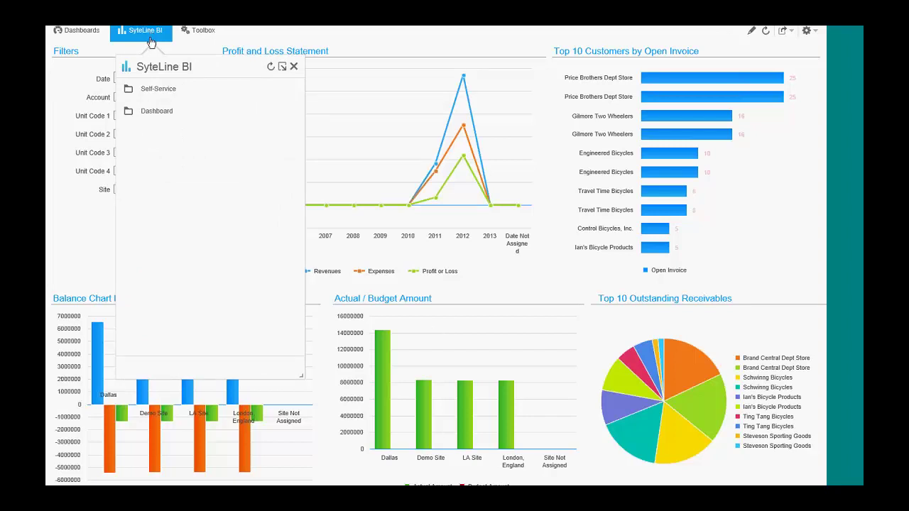
left_click(150, 113)
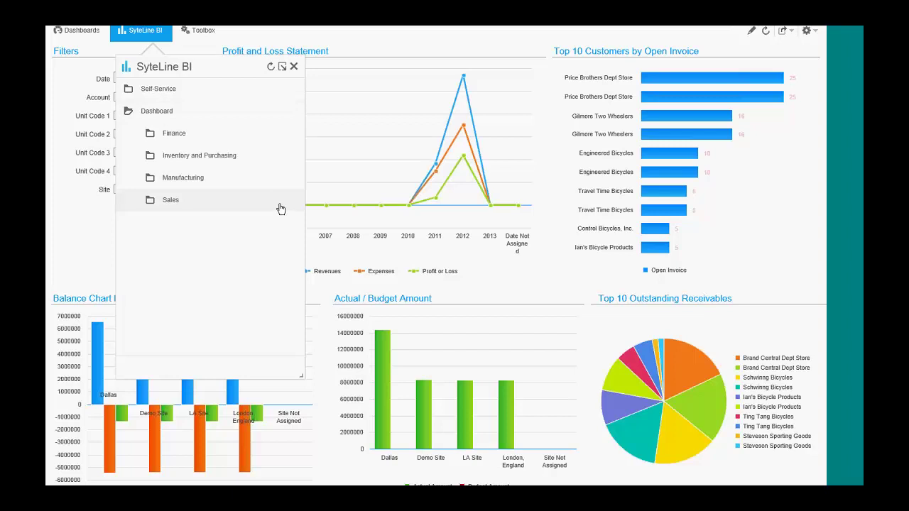
left_click(199, 179)
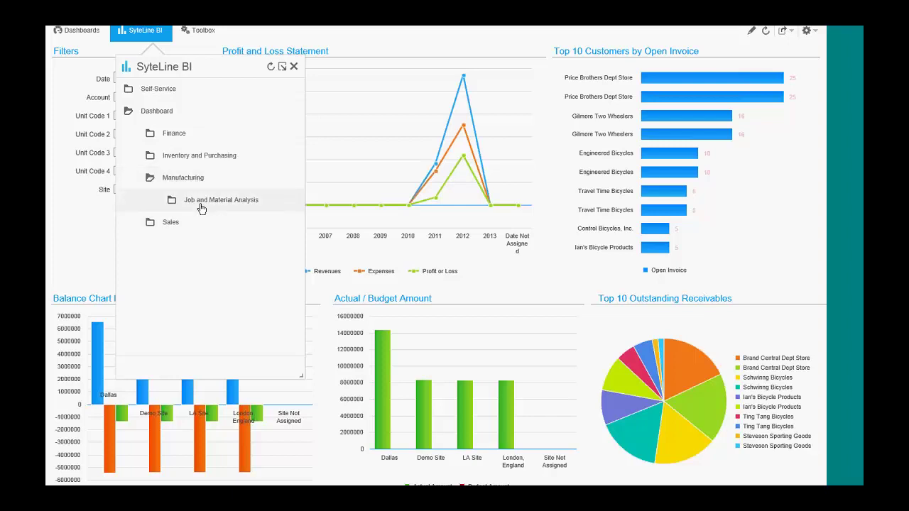
left_click(202, 206)
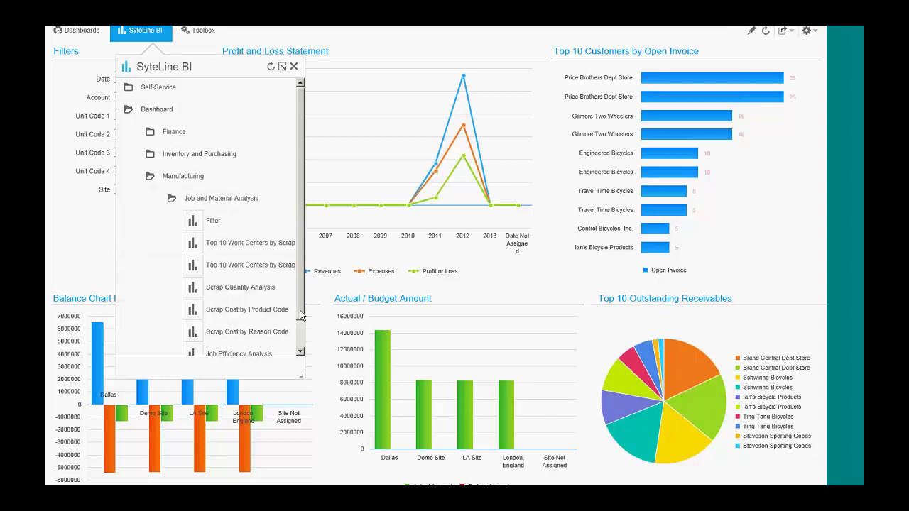
left_click_drag(301, 315, 366, 348)
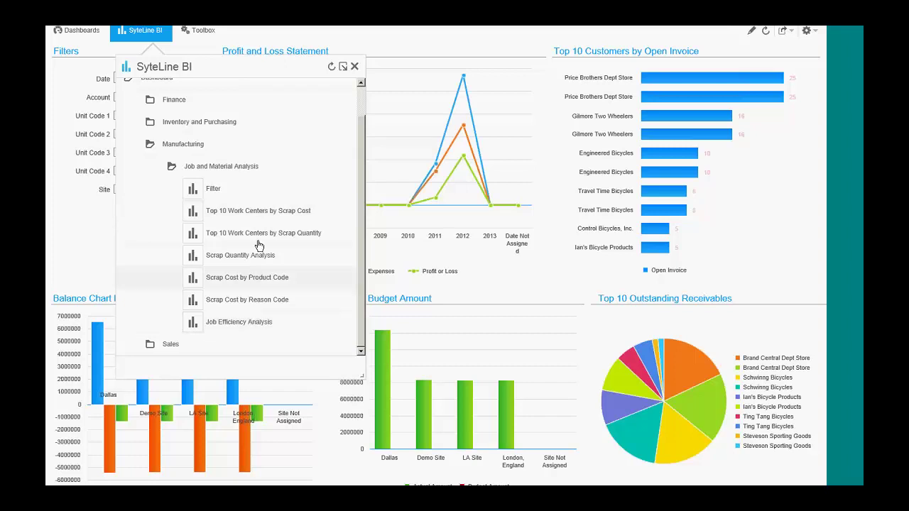
left_click(262, 219)
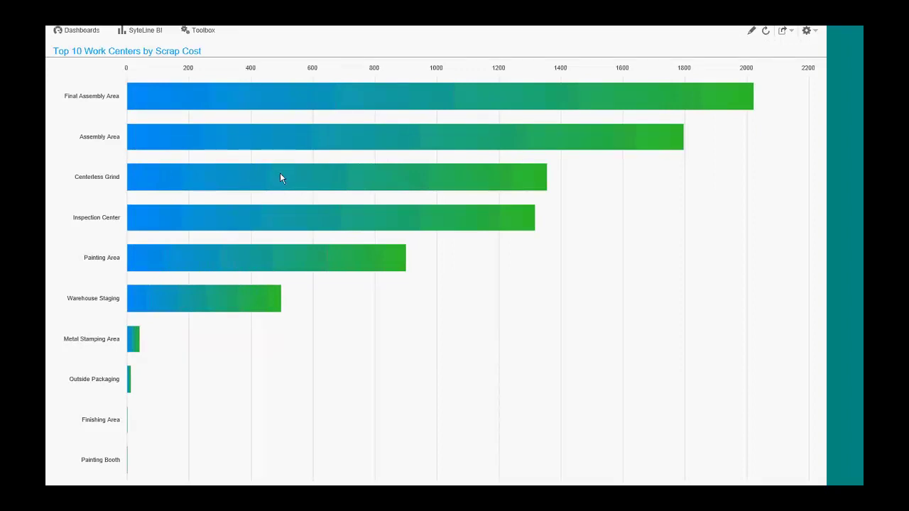
Step: Create a blank dashboard and examine the options in its settings menu
mouse_move(280, 174)
left_click(90, 30)
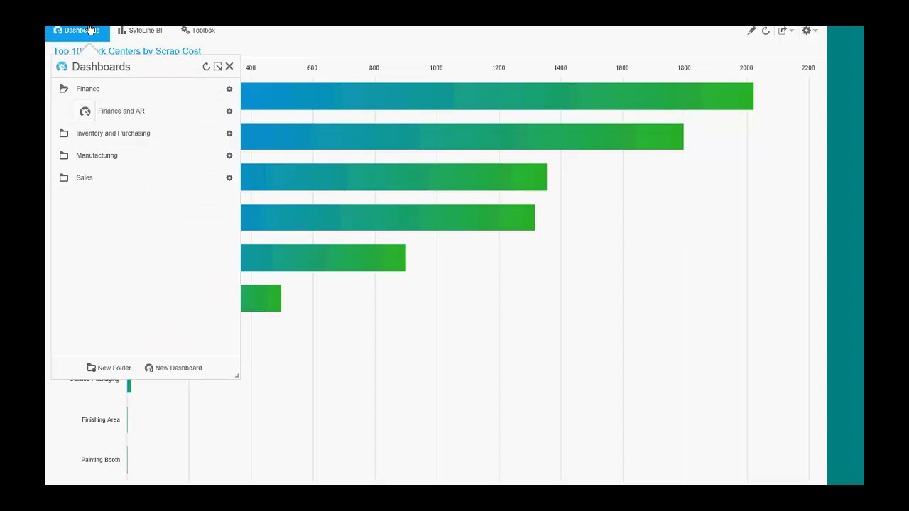
left_click(170, 373)
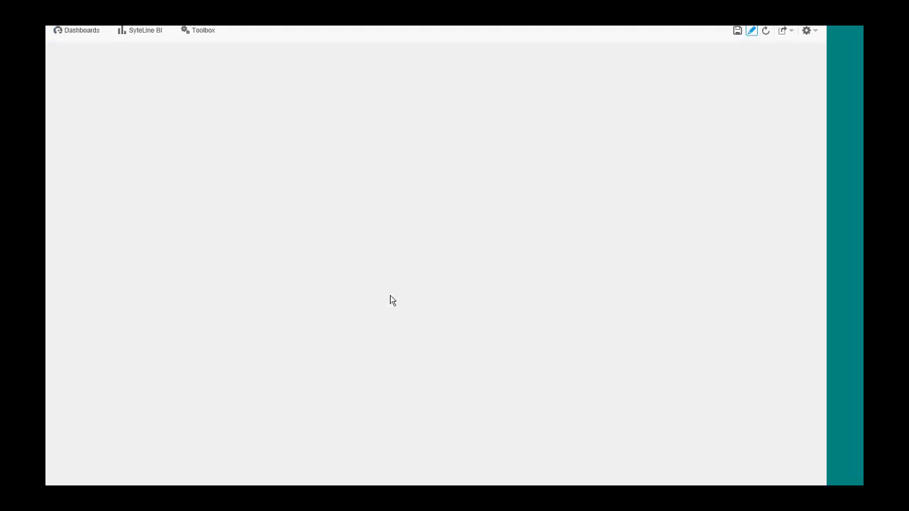
left_click(753, 33)
left_click(812, 33)
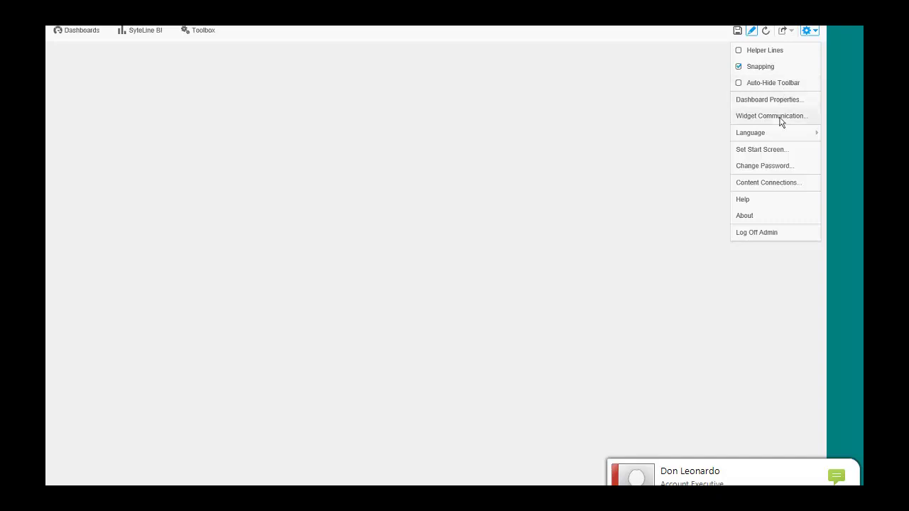
mouse_move(779, 136)
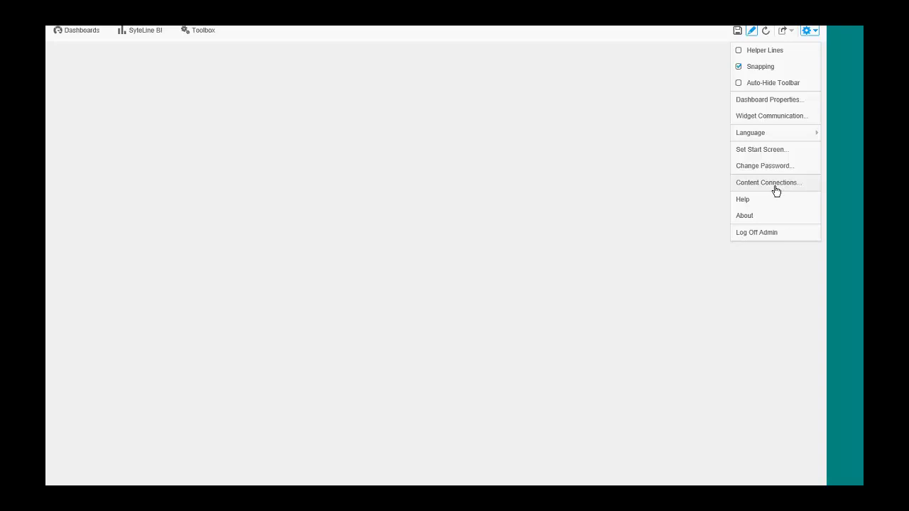
left_click(542, 152)
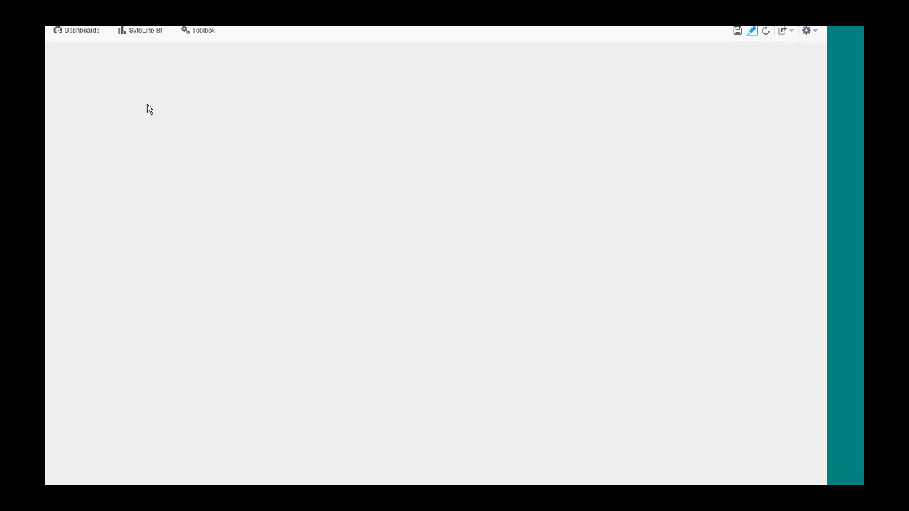
Step: Open the Top 10 Work Centers by Scrap Quantity report from the manufacturing Job and Material Analysis reports
left_click(145, 30)
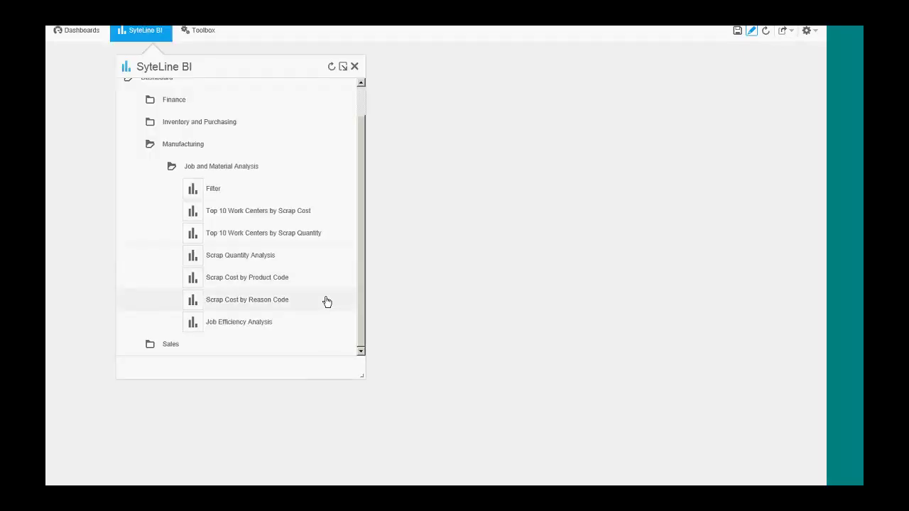
left_click(284, 234)
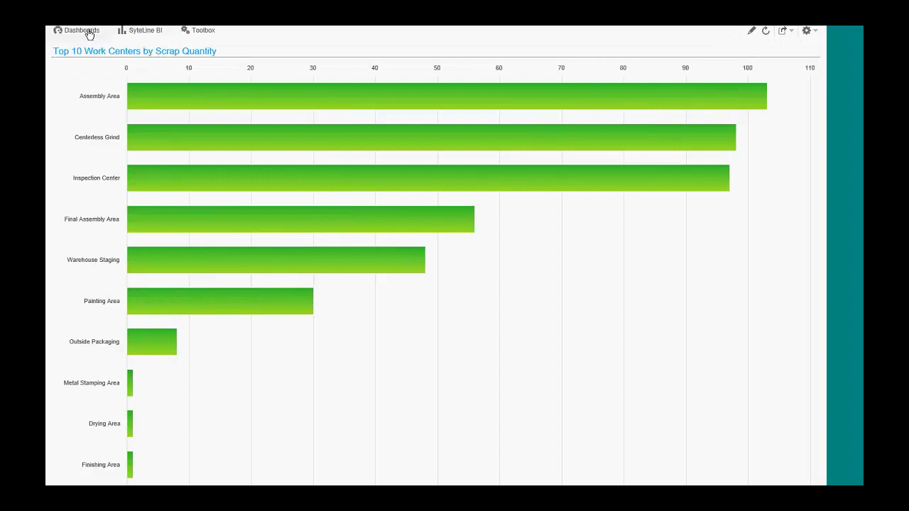
Step: Create a new dashboard and place the Top 10 Work Centers by Scrap Quantity chart in its upper-left area
left_click(85, 33)
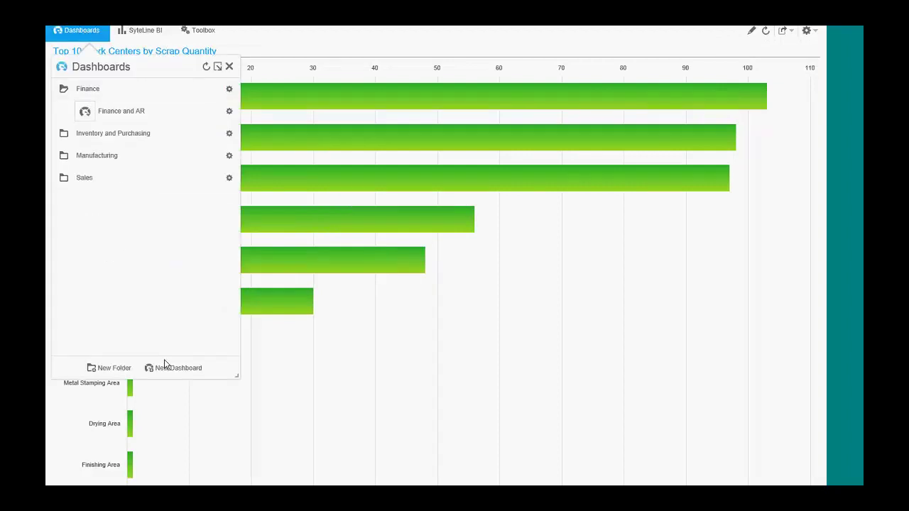
left_click(165, 369)
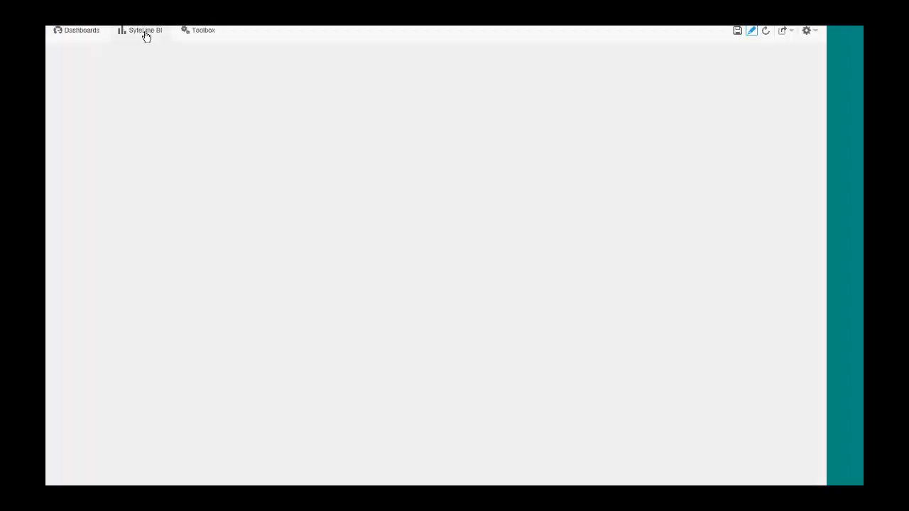
left_click(145, 33)
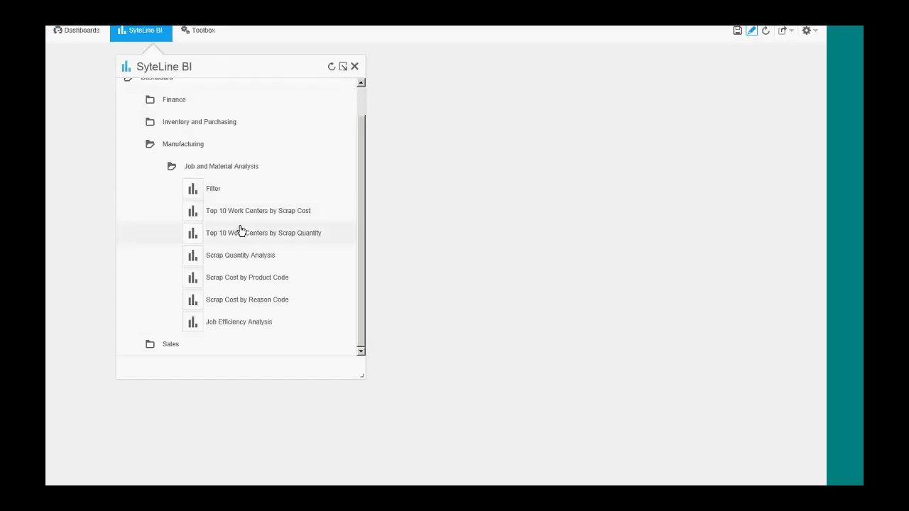
left_click_drag(240, 230, 453, 227)
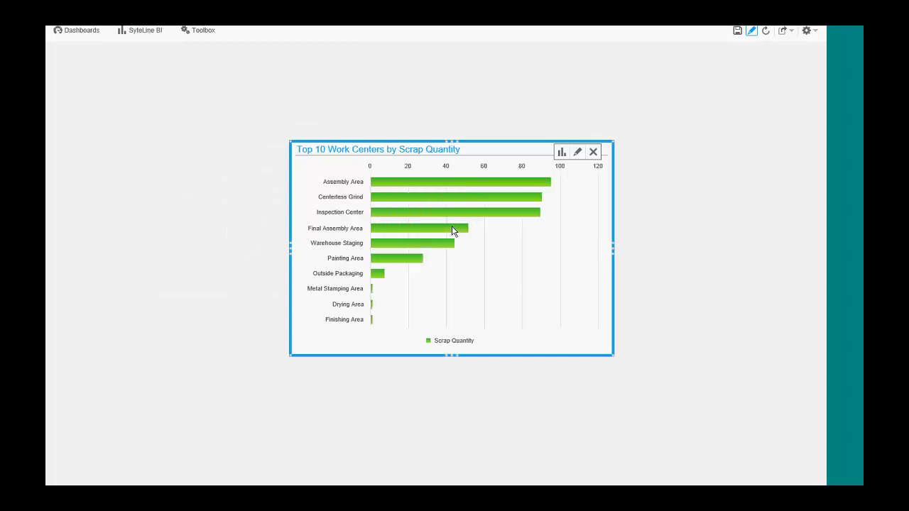
left_click_drag(436, 300, 203, 211)
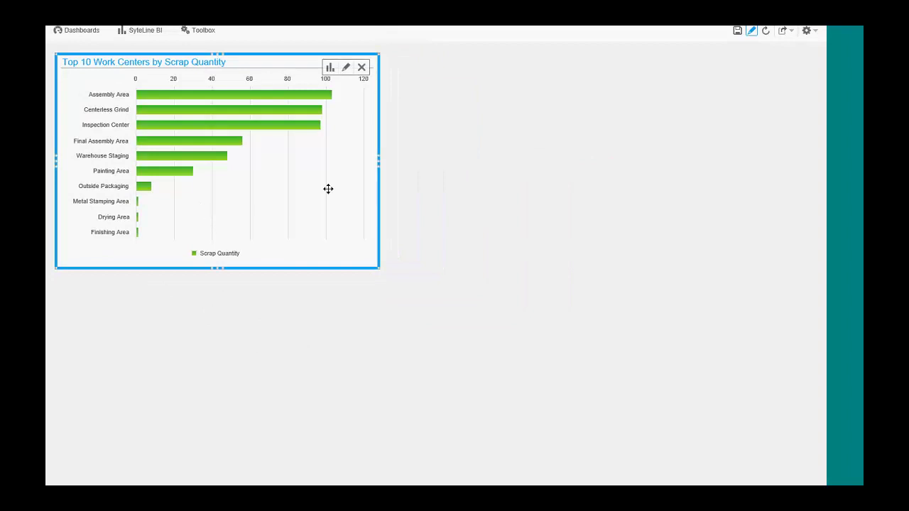
Step: Add the Business Expense Trend chart from the Finance and AR reports to the dashboard's upper-right area
left_click(141, 33)
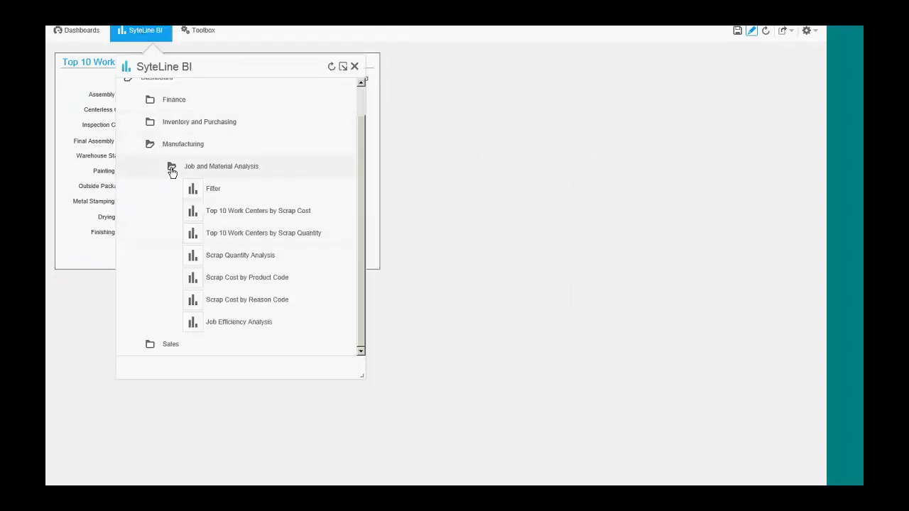
left_click(171, 169)
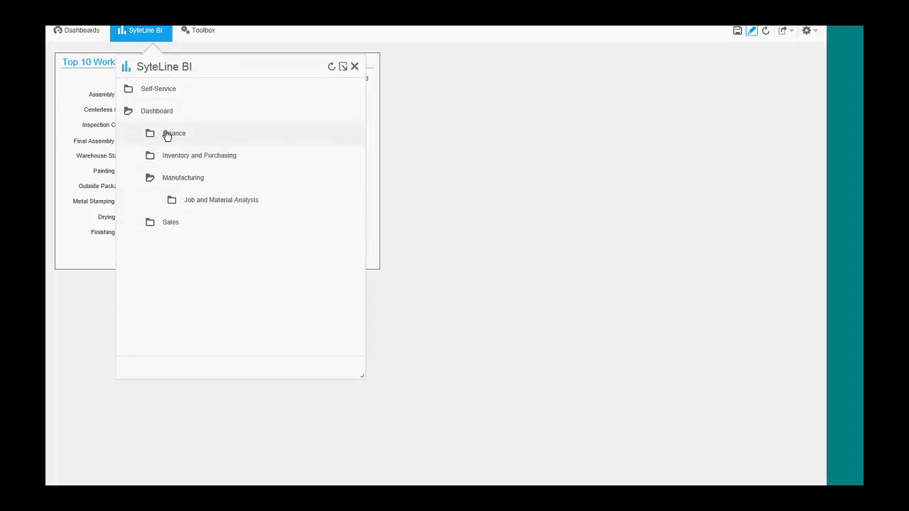
left_click(166, 134)
left_click(184, 159)
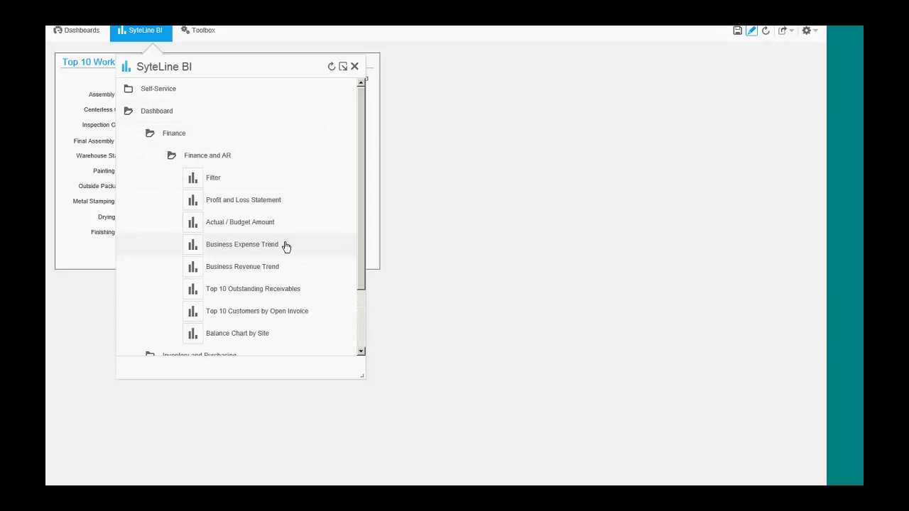
left_click_drag(269, 249, 595, 137)
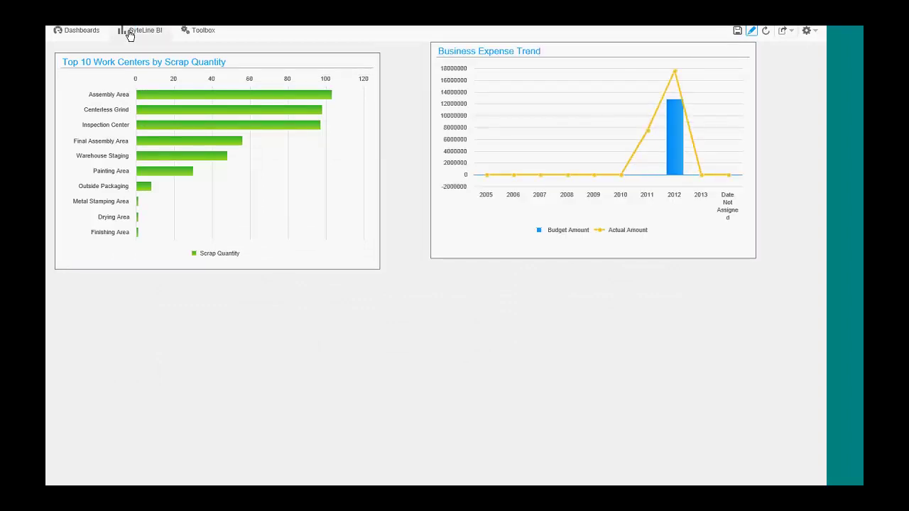
Step: Add the Sales by Sales Channel chart from Sales and Product Contribution Analysis below the Business Expense Trend chart
left_click(130, 36)
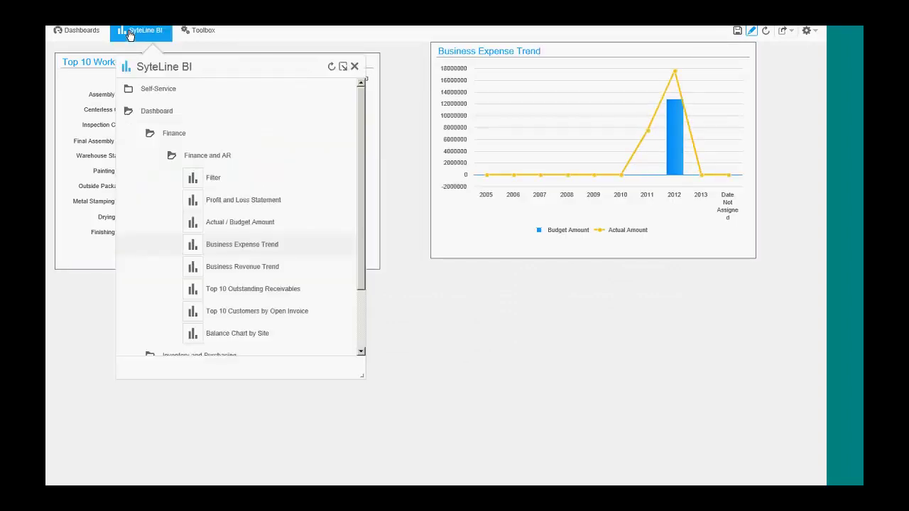
left_click(182, 162)
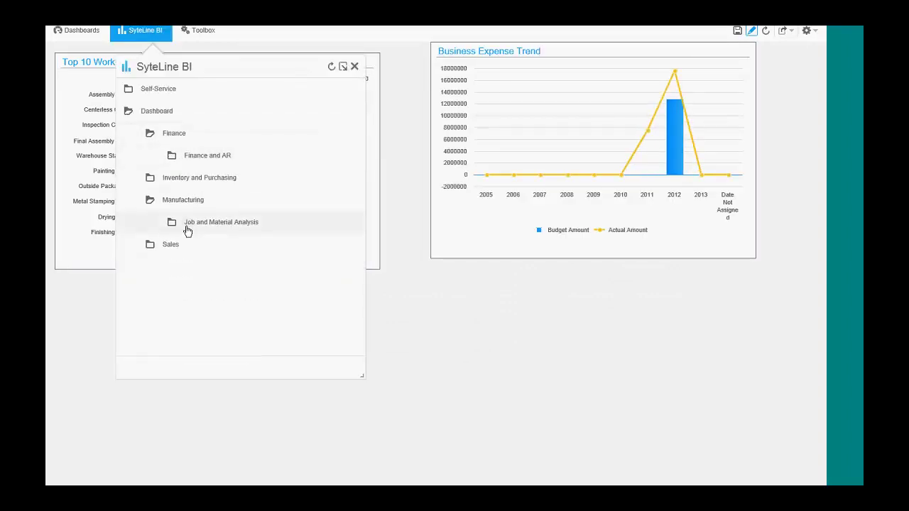
left_click(170, 247)
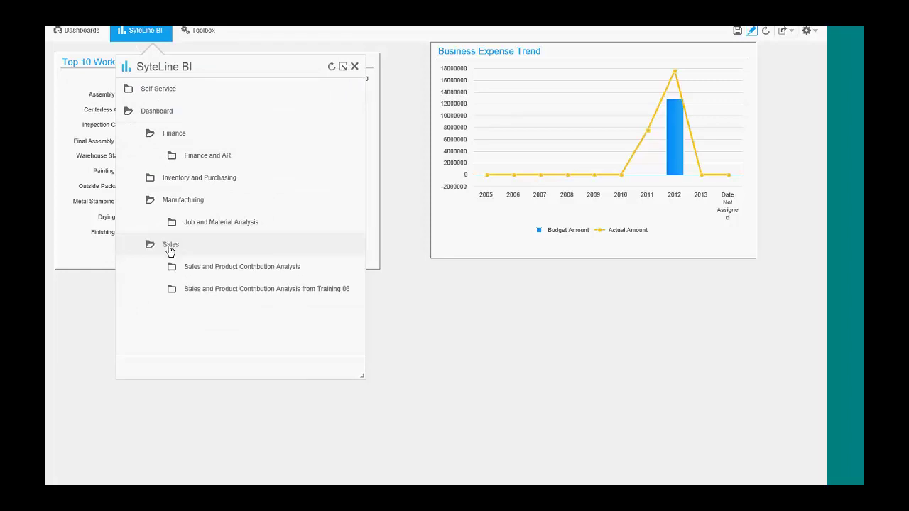
left_click(197, 276)
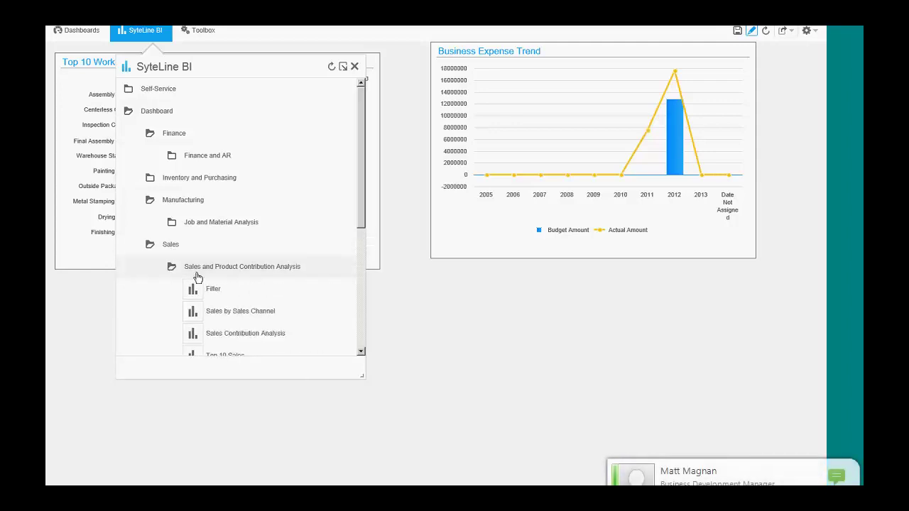
left_click_drag(261, 315, 628, 383)
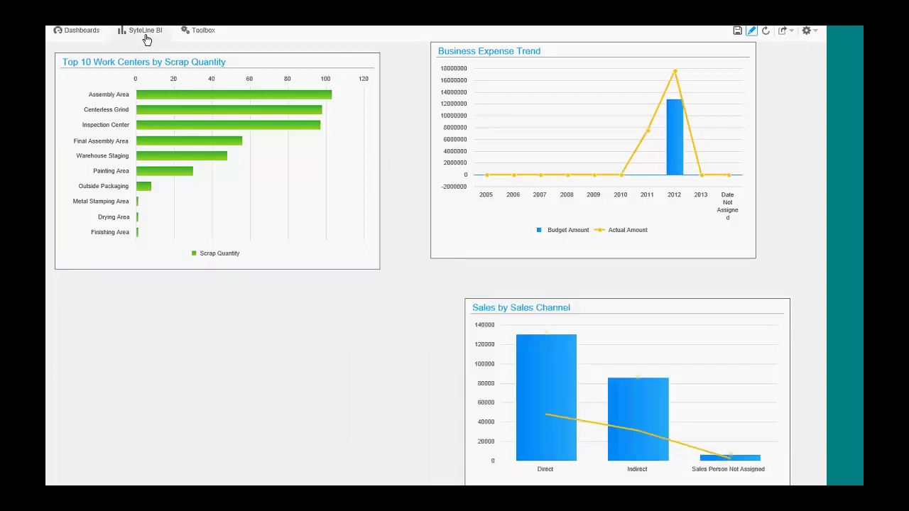
Step: Add the Cost by ABC Code chart from Inventory and Vendor Analysis below the scrap quantity chart and briefly try its Interact mode
left_click(147, 35)
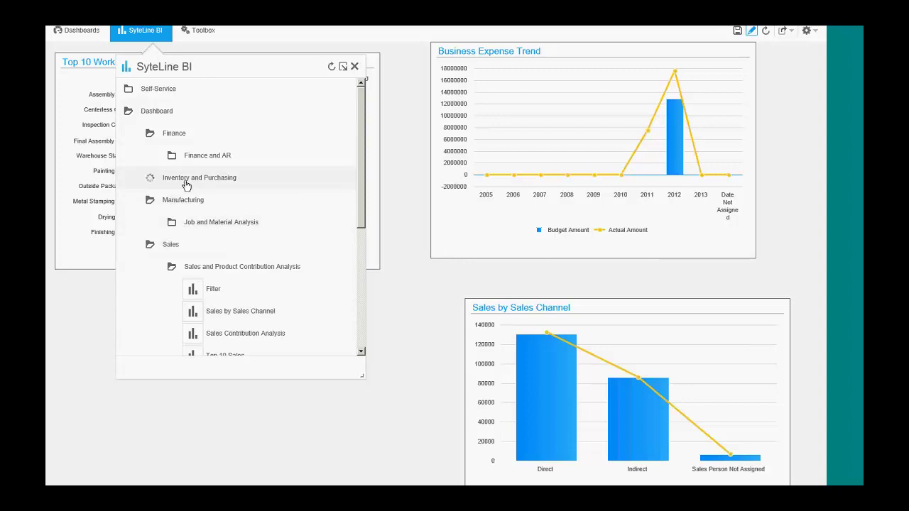
left_click(187, 184)
left_click(192, 201)
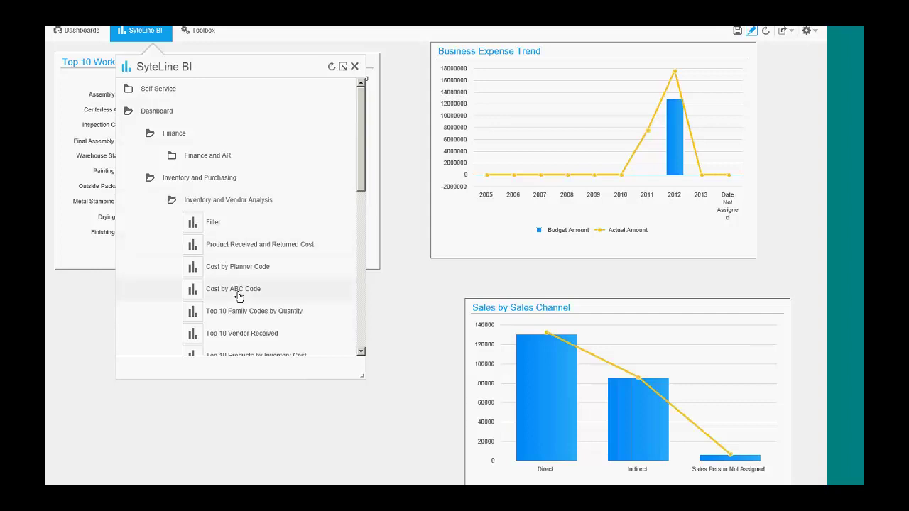
left_click_drag(238, 295, 167, 397)
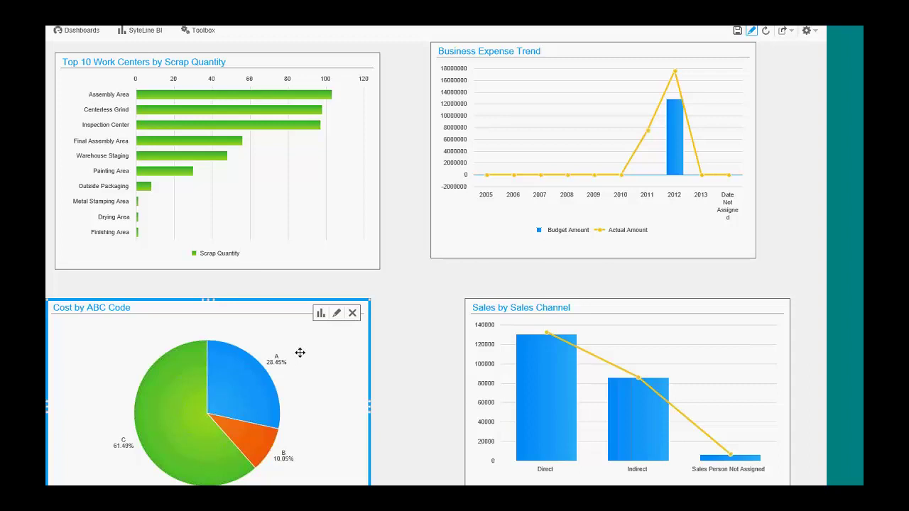
left_click(321, 315)
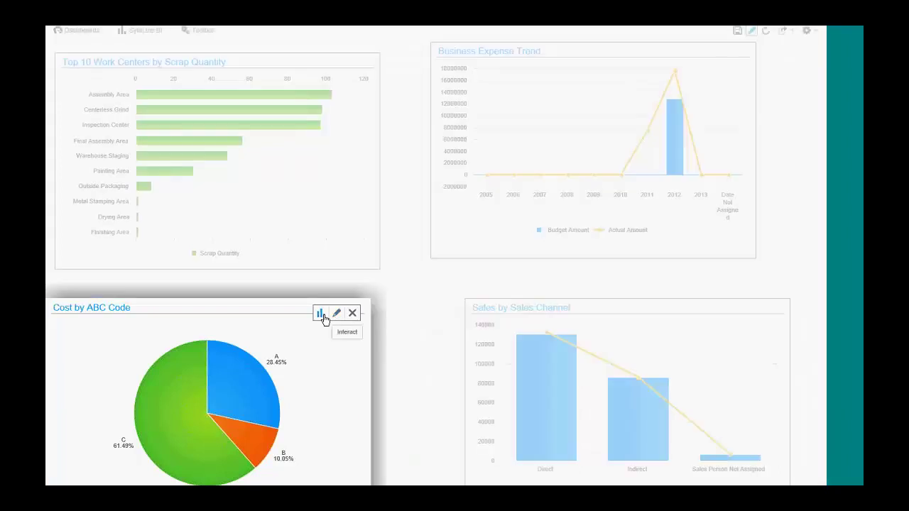
left_click(493, 252)
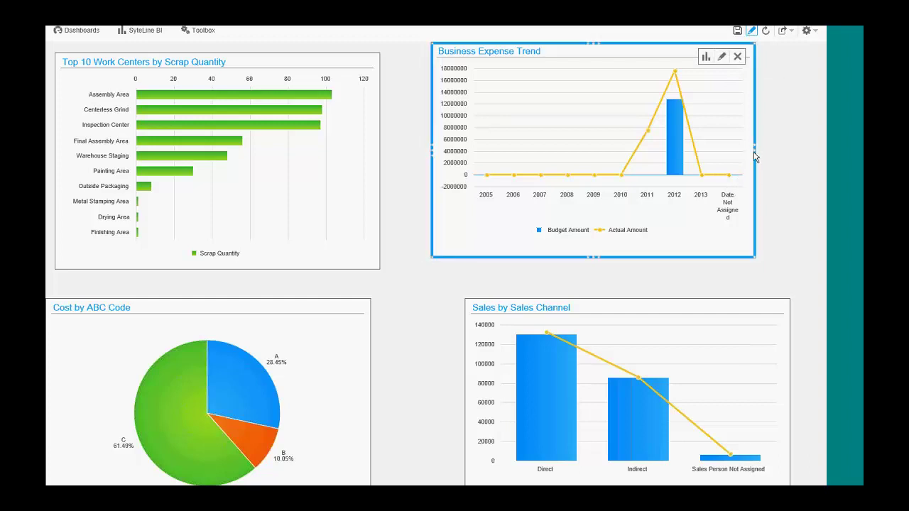
Step: Widen the Business Expense Trend chart, move Sales by Sales Channel up and left and widen it too, and leave the dashboard's edit mode
left_click_drag(754, 151, 814, 150)
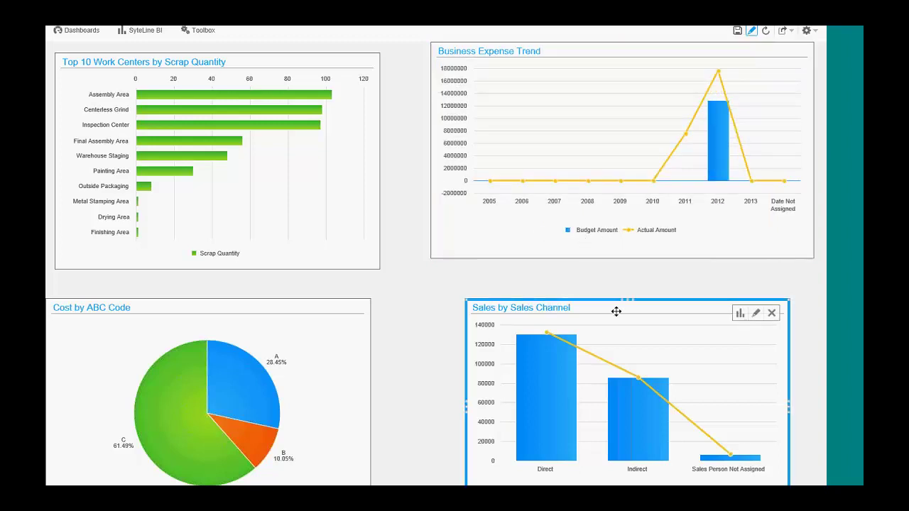
left_click_drag(617, 312, 567, 292)
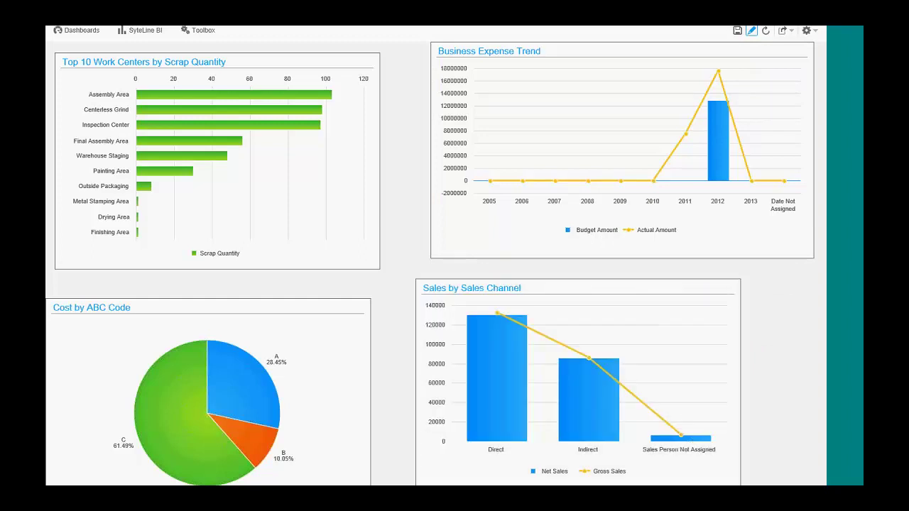
left_click_drag(740, 387, 826, 387)
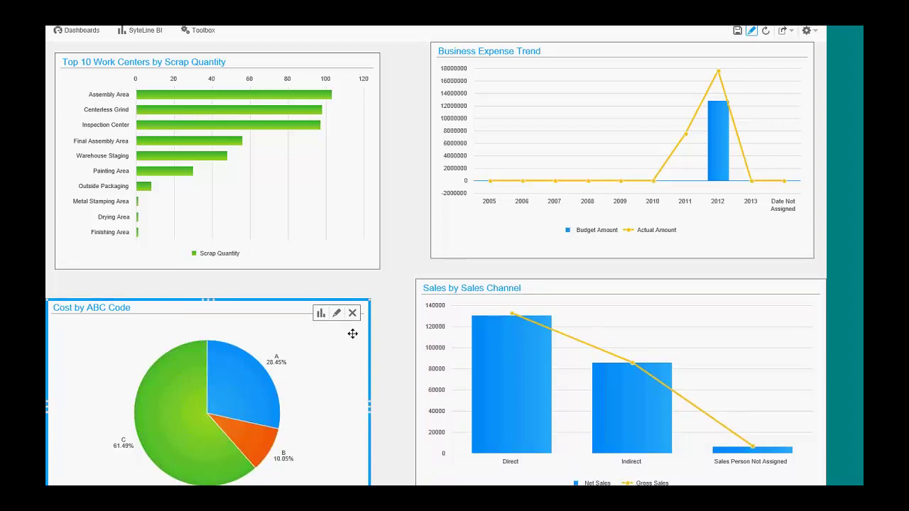
left_click(751, 32)
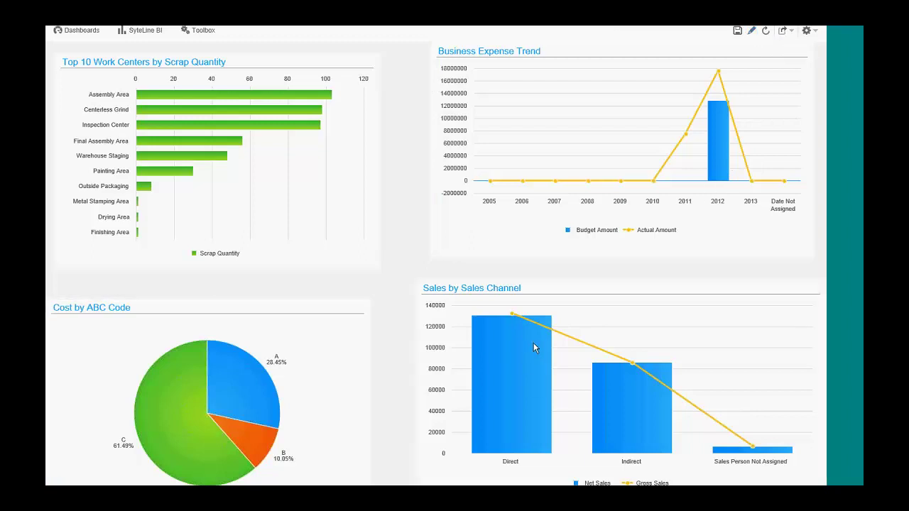
Step: Save the dashboard in Public Dashboards under the name My First Dashboard, leaving the description empty
left_click(738, 32)
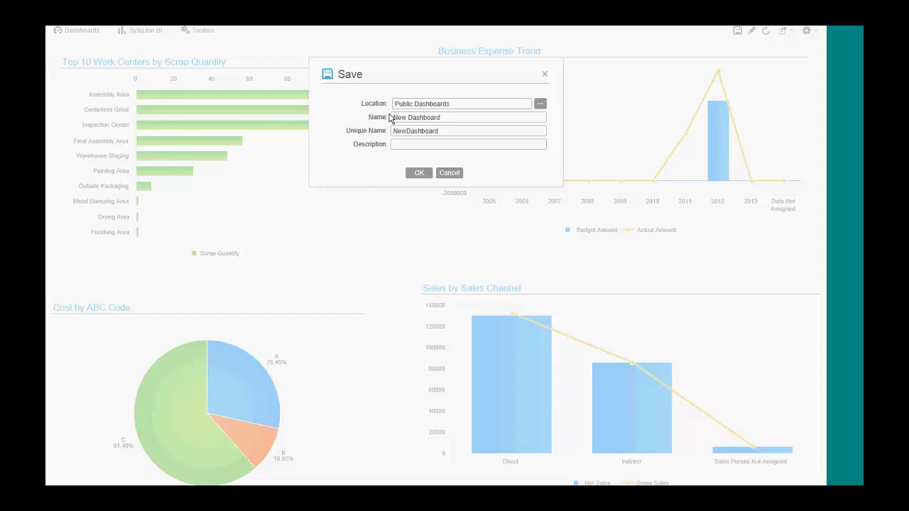
left_click_drag(442, 118, 392, 117)
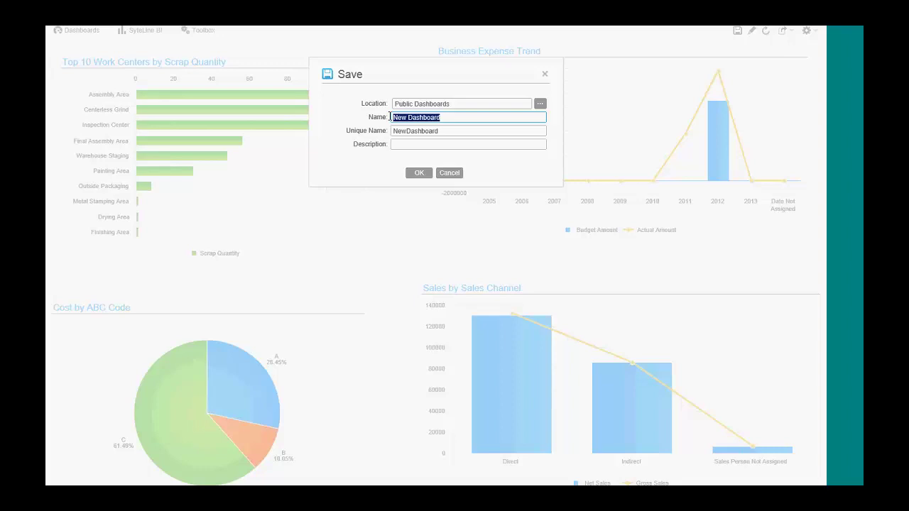
type("My First")
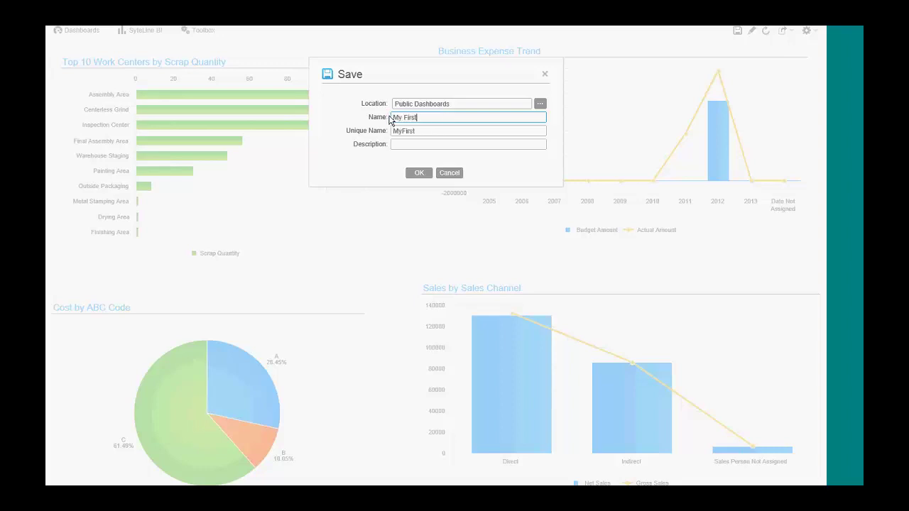
type(" Dashboard")
left_click(452, 143)
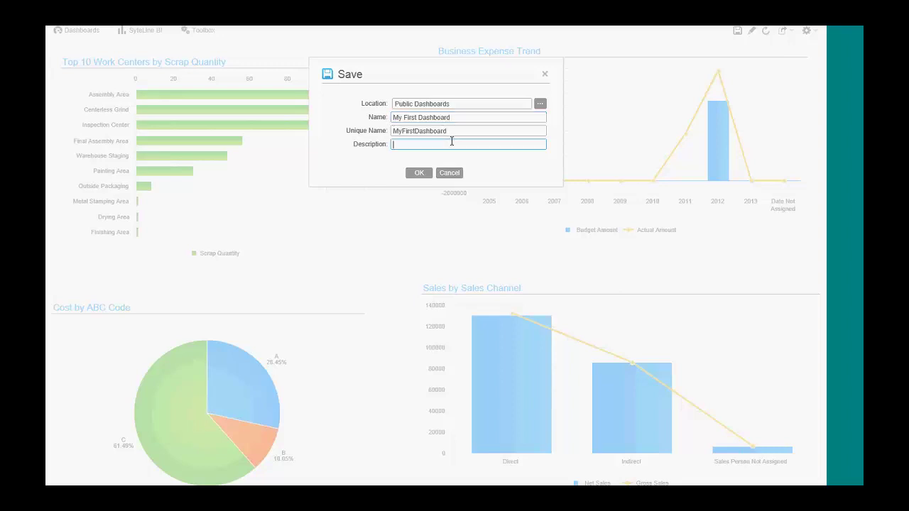
left_click(418, 177)
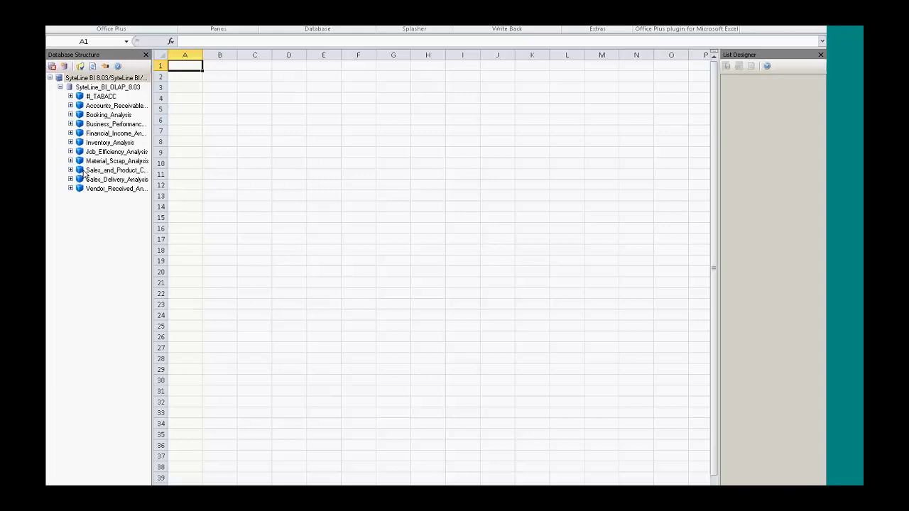
Step: Generate an ad-hoc report from the Sales_and_Product_Contribution_Analysis cube
left_click(113, 170)
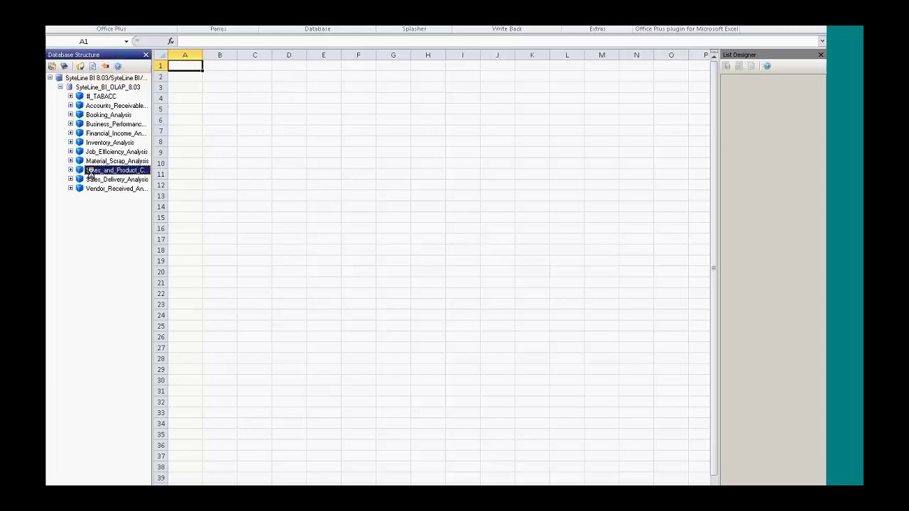
double_click(90, 173)
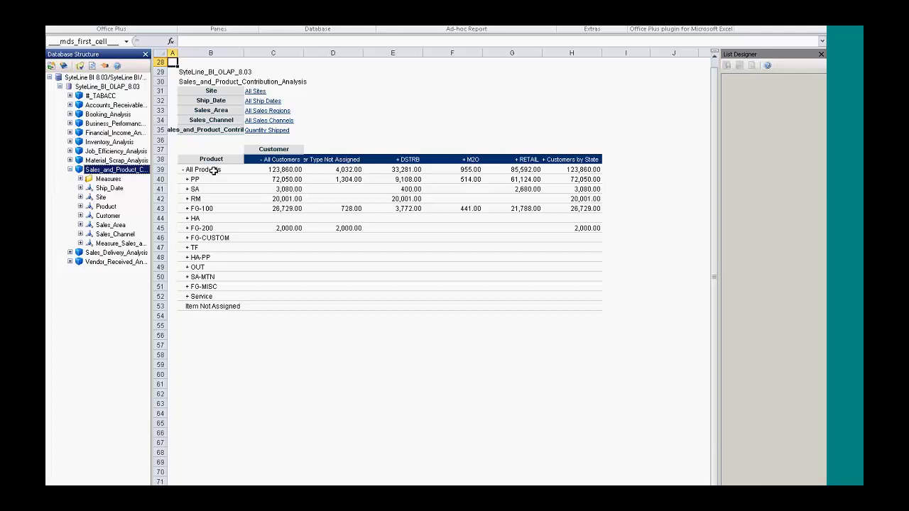
Step: Filter the report's Site to Dallas, and switch the site filter to London, England
left_click(257, 92)
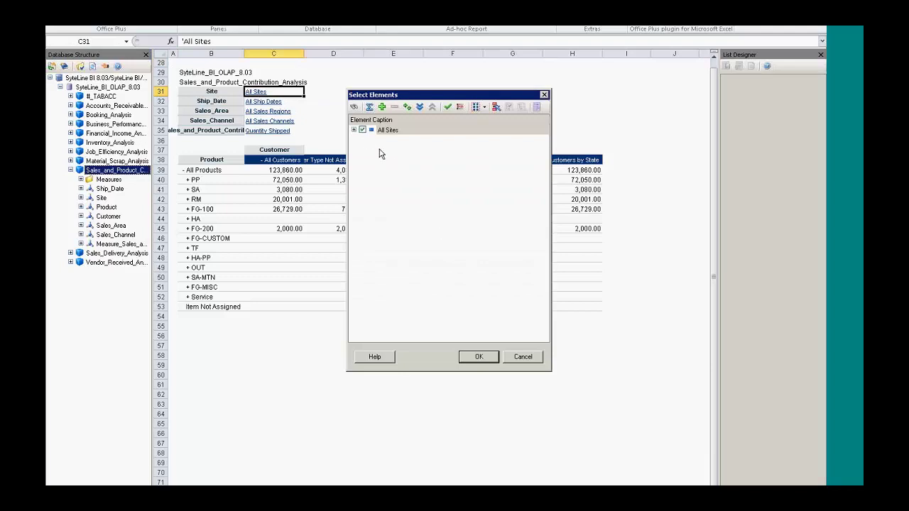
left_click(353, 130)
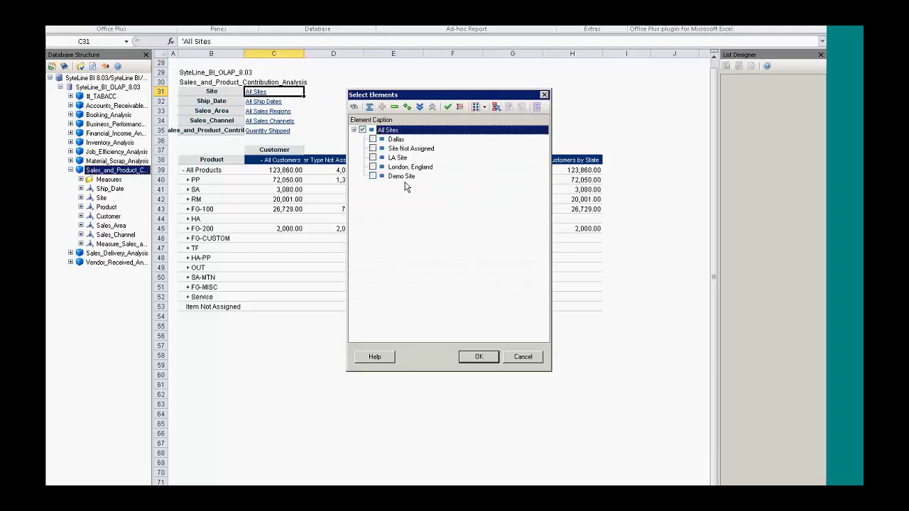
left_click(372, 140)
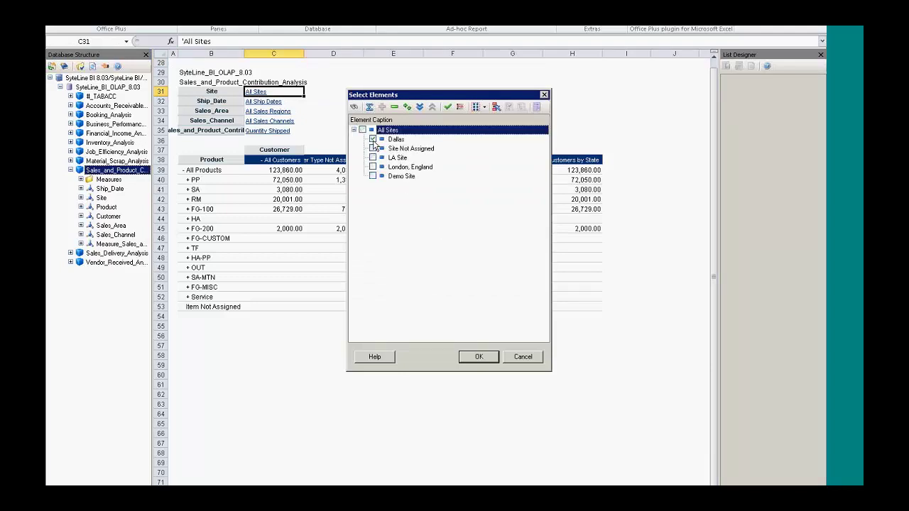
left_click(477, 358)
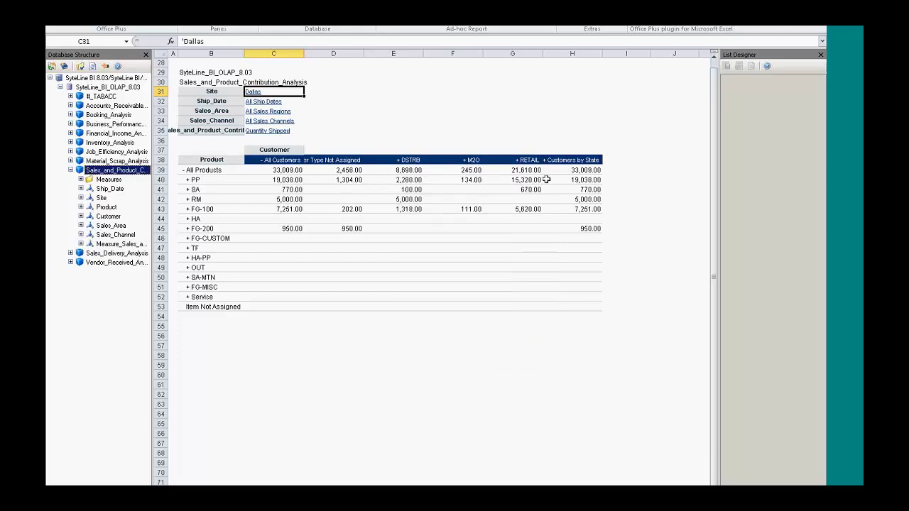
left_click(254, 92)
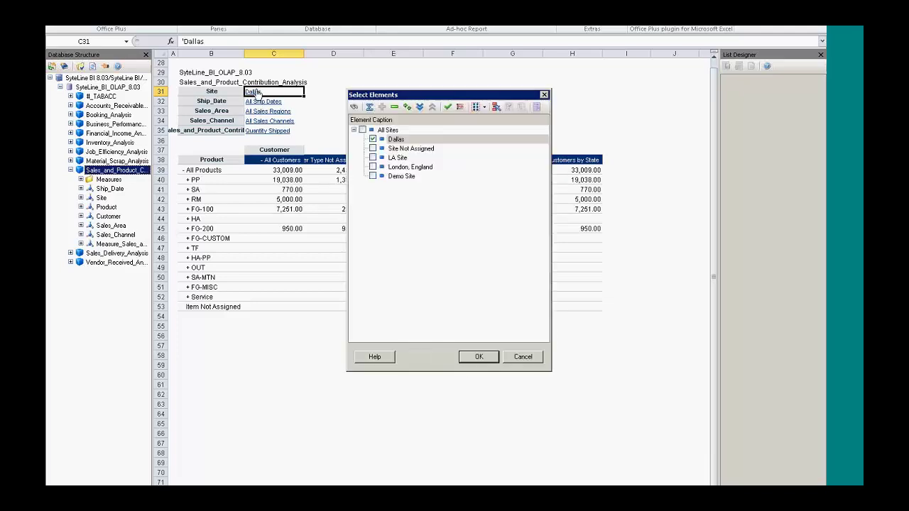
left_click(373, 167)
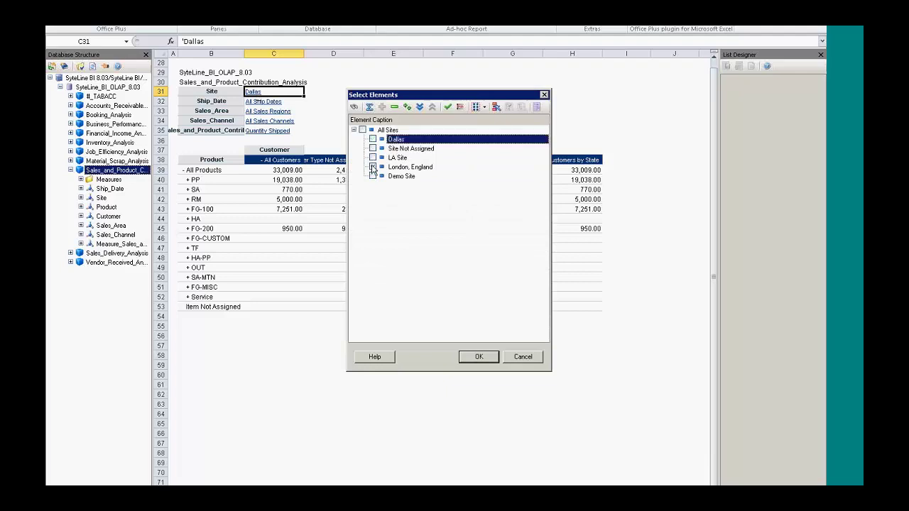
left_click(477, 357)
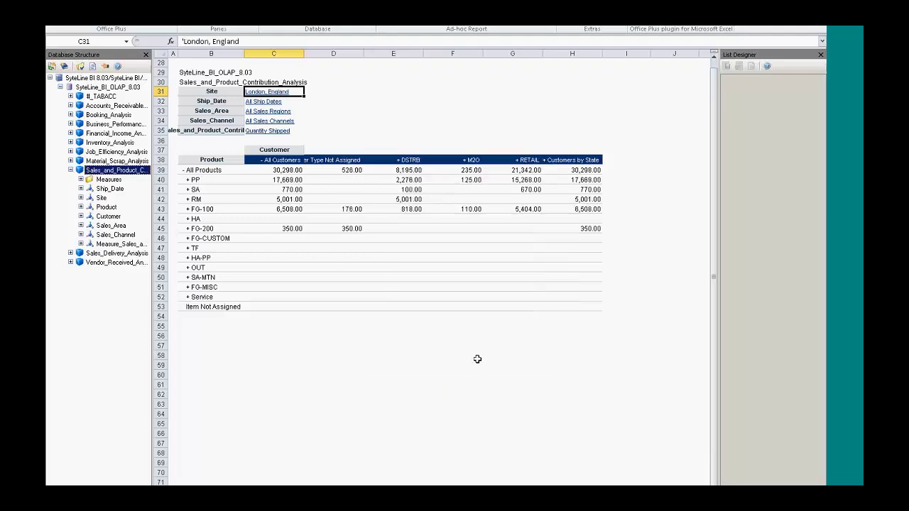
Step: Clear London, England from the Site filter and set it back to All Sites
left_click(281, 93)
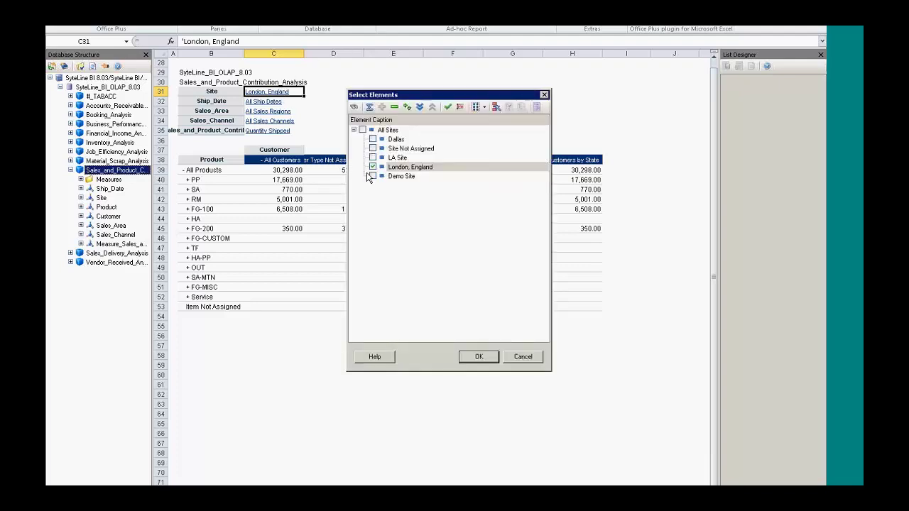
left_click(372, 167)
left_click(363, 130)
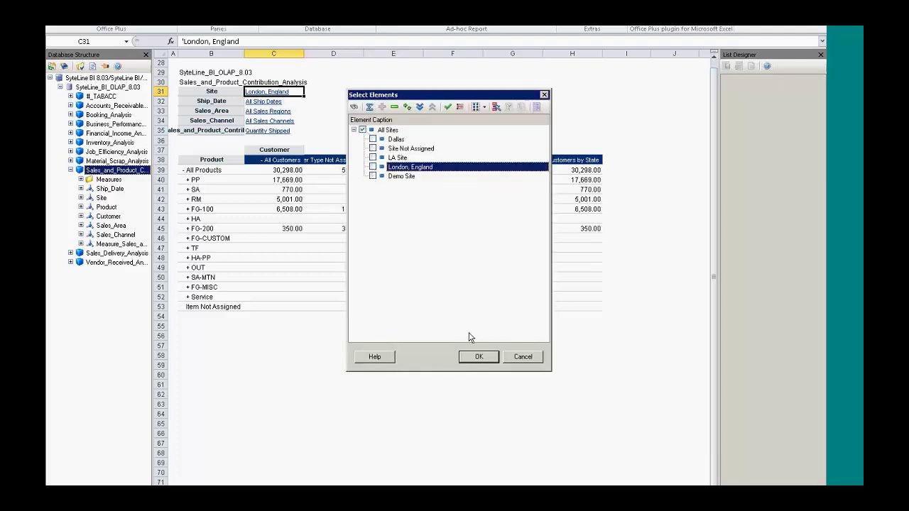
left_click(479, 356)
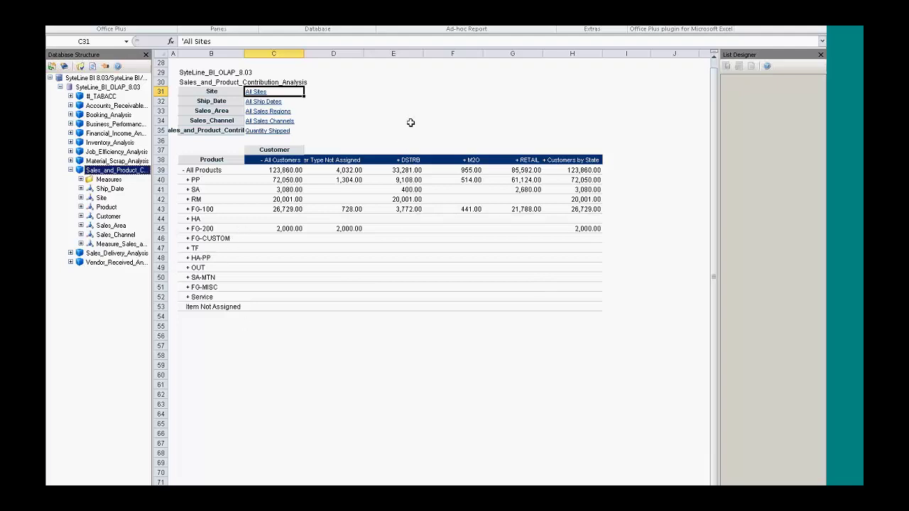
Step: Suppress zero and empty rows in the report, and expand and collapse the PP product group
left_click(455, 21)
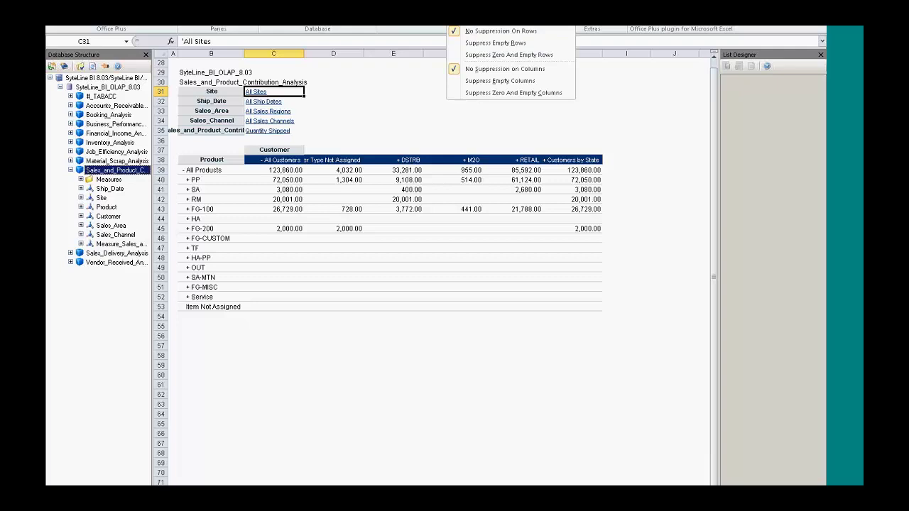
left_click(512, 55)
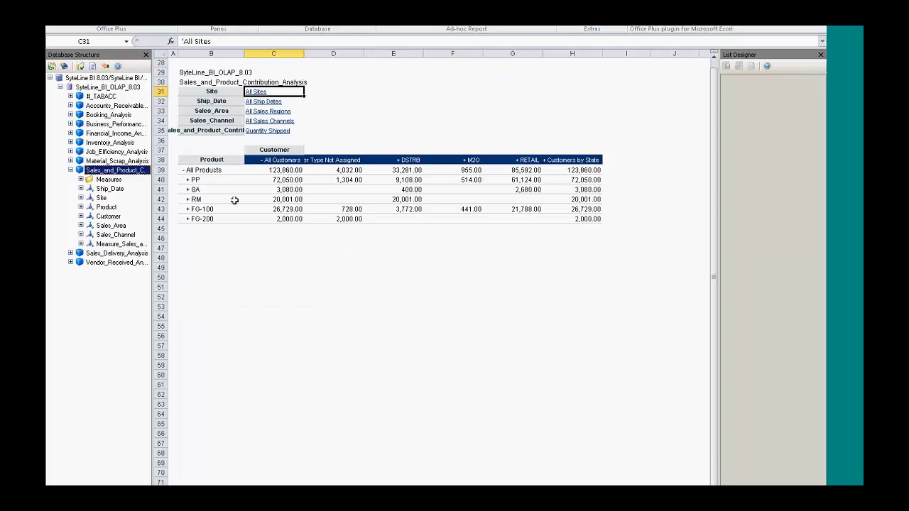
left_click(195, 180)
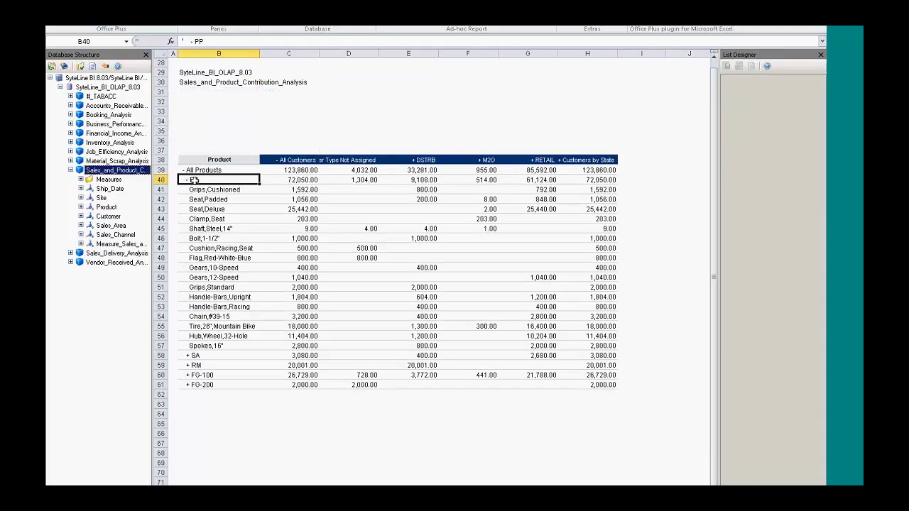
left_click(195, 181)
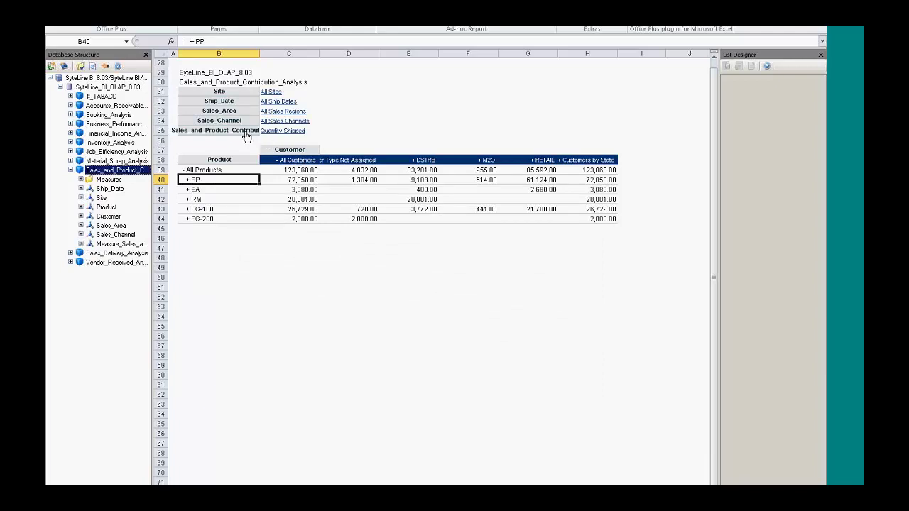
Step: Move the sales and product contribution measures from the filters into the rows beside Product, and collapse All Products
left_click_drag(247, 135, 259, 162)
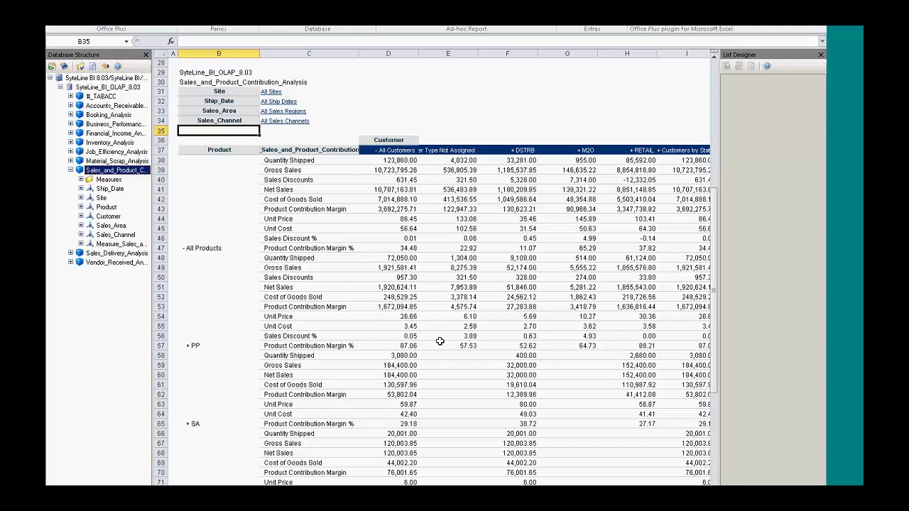
left_click(185, 250)
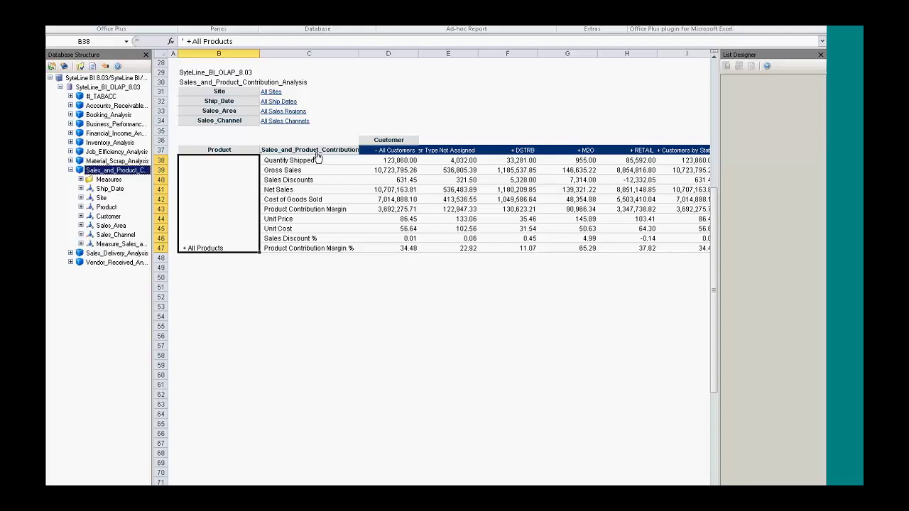
Step: Swap the measures dimension in the rows with Sales_Channel from the filters, and expand All Sales Channels
left_click_drag(318, 158, 248, 124)
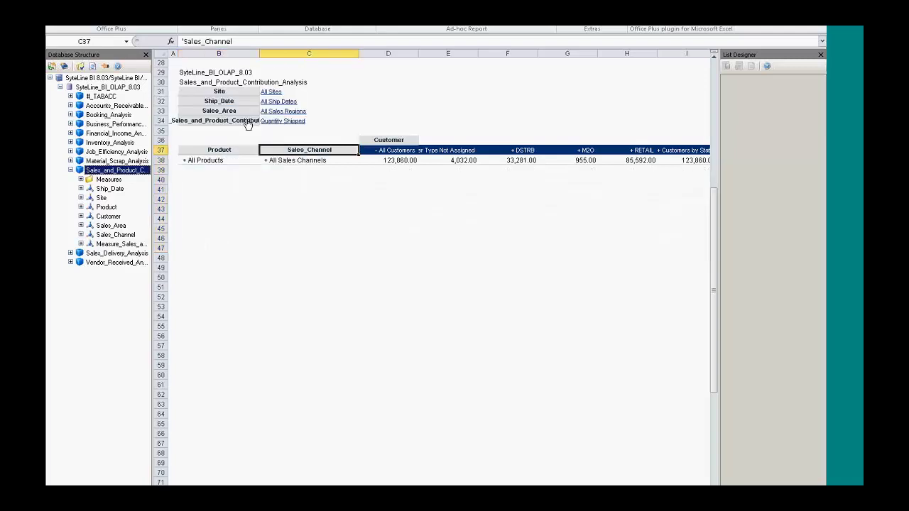
left_click(267, 160)
left_click(267, 160)
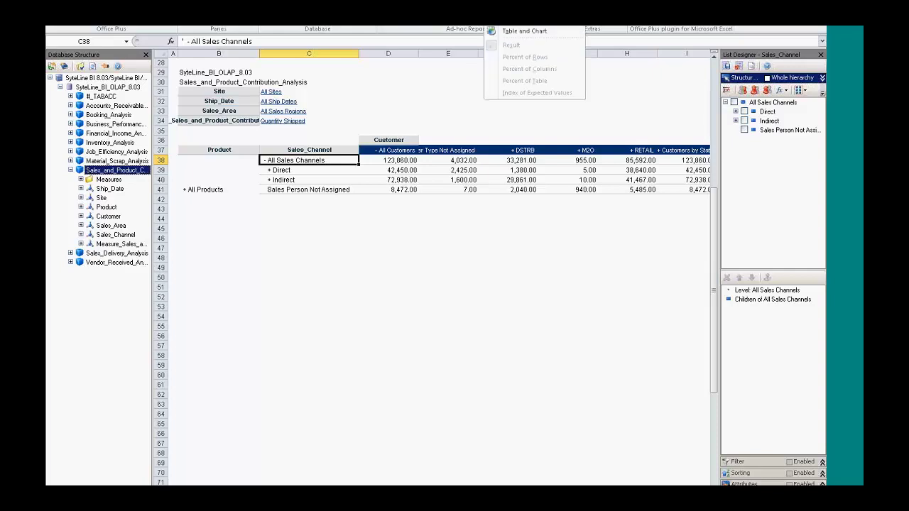
Step: Add a chart to the sales channel report using Table and Chart, and place the chart above the table
left_click(524, 32)
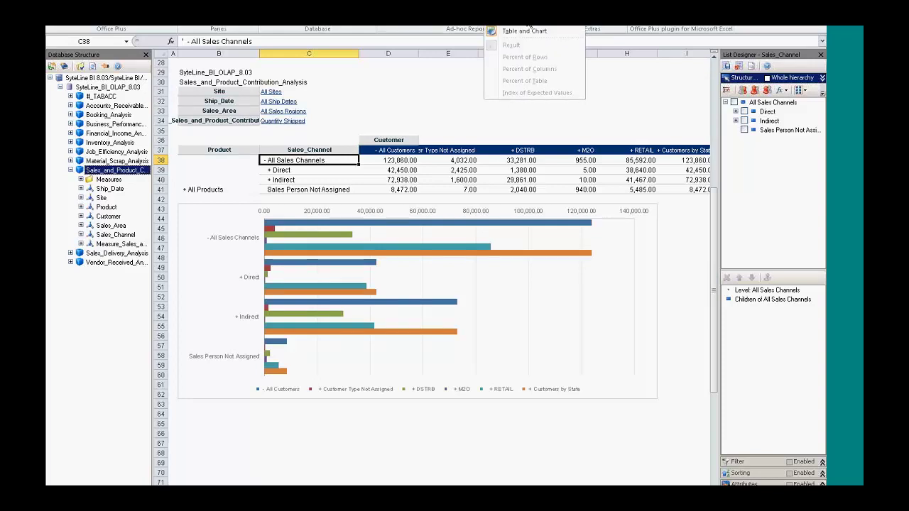
left_click(529, 26)
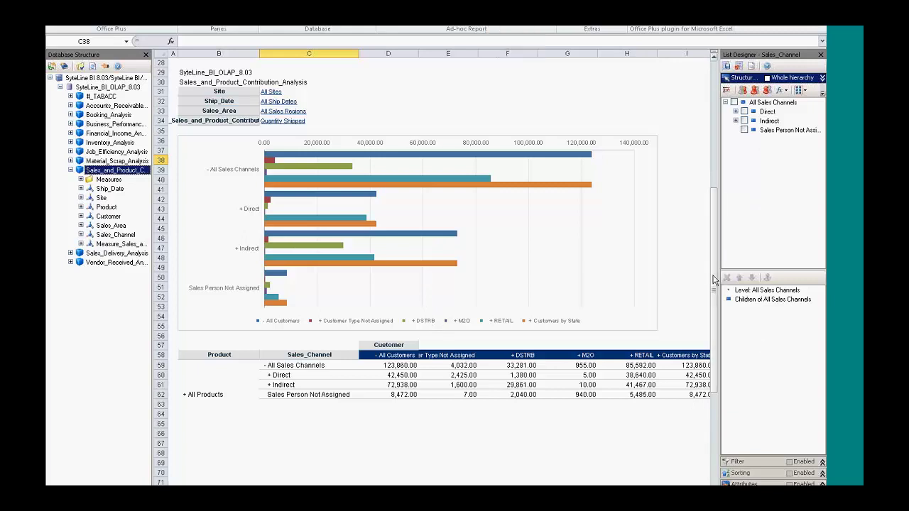
Step: Add the Direct element to the Sales_Channel list in the List Designer
left_click(743, 113)
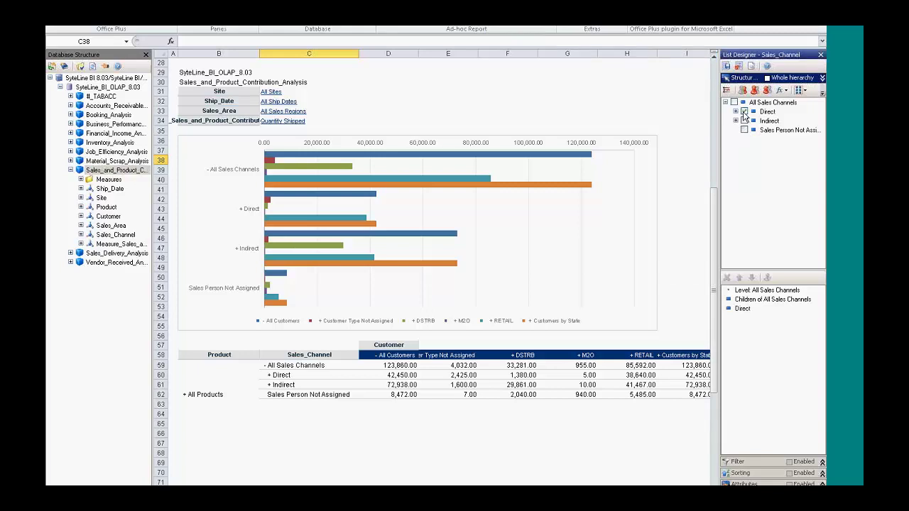
left_click(726, 67)
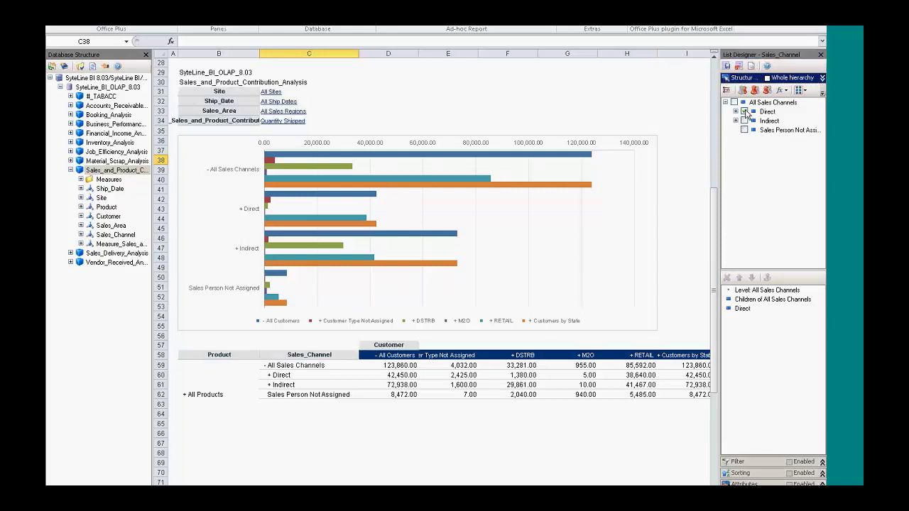
left_click(745, 113)
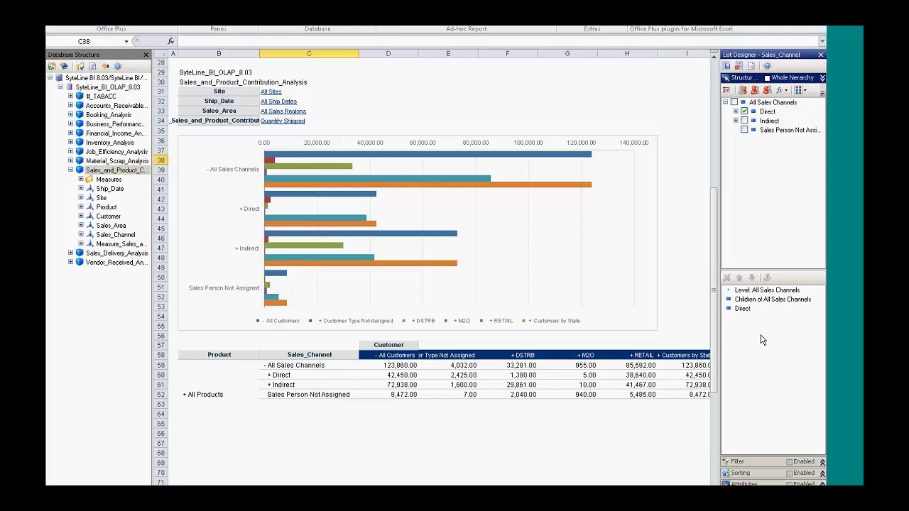
Step: Examine the List Designer's Filter and Attributes settings for Sales_Channel and the report's available data retrieval modes
left_click(741, 463)
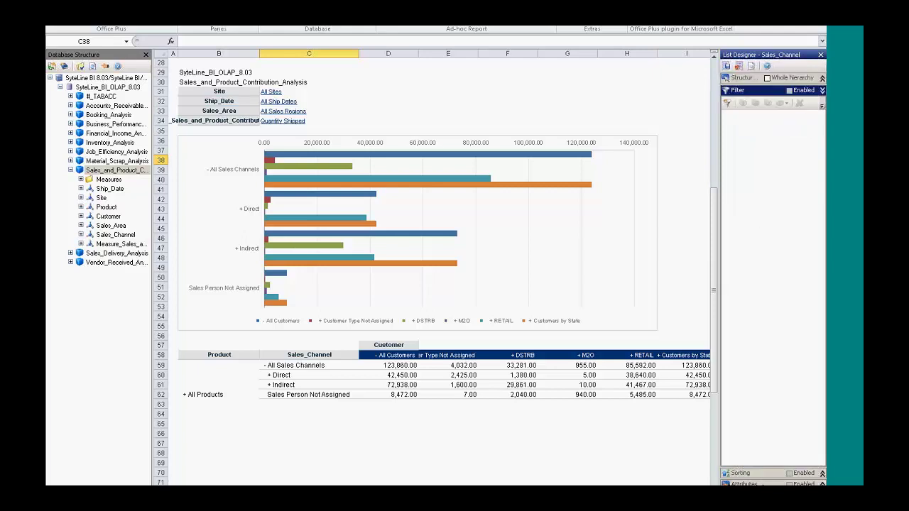
left_click(761, 482)
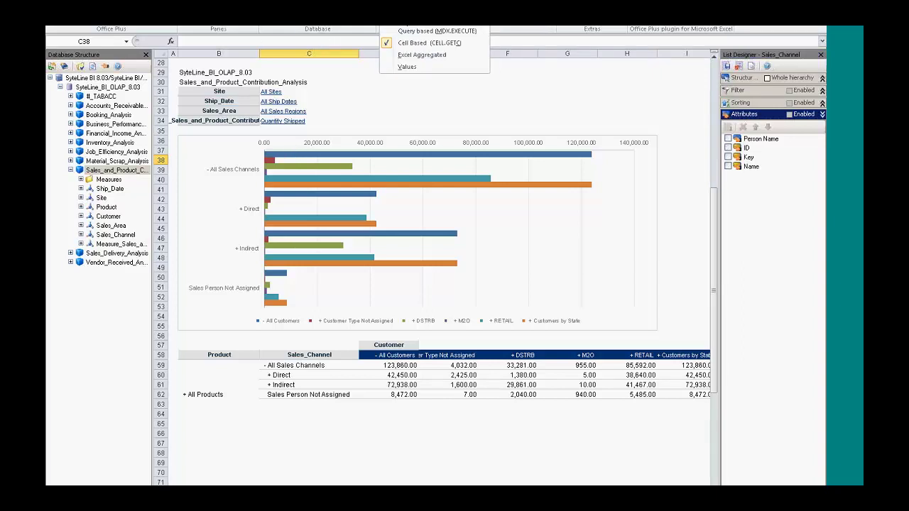
left_click(412, 60)
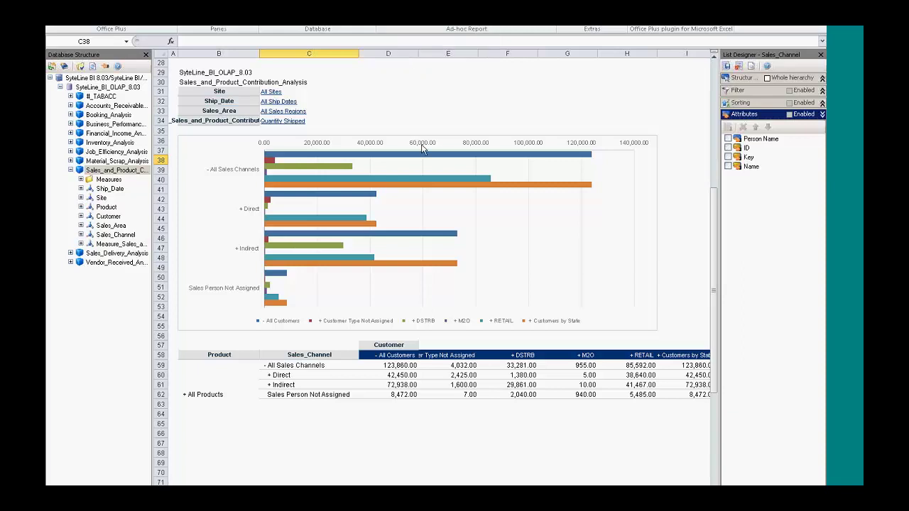
left_click(396, 403)
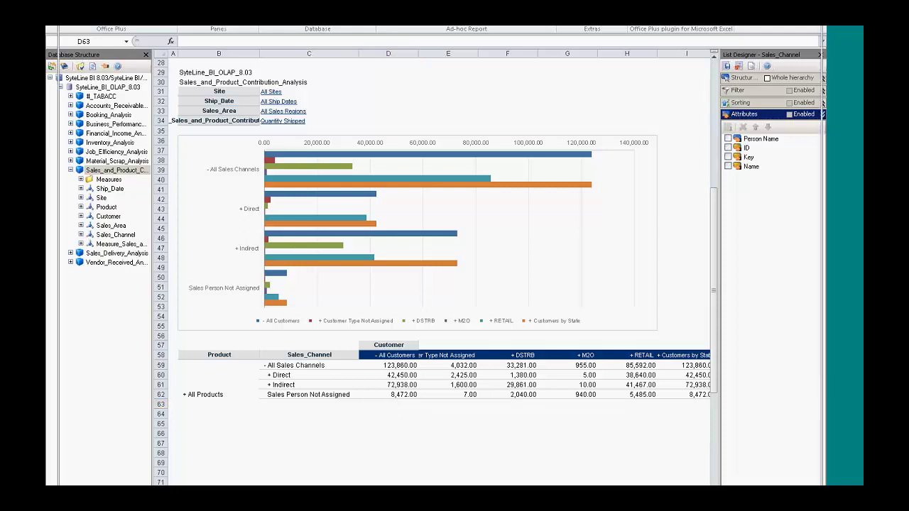
Step: Switch to the Infor presentation in PowerPoint and select slide 4
key("alt+Tab")
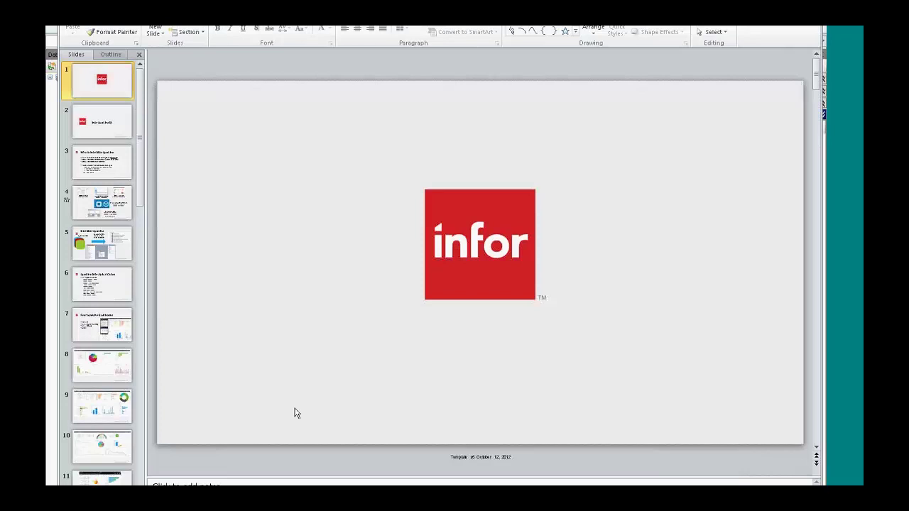
left_click(120, 206)
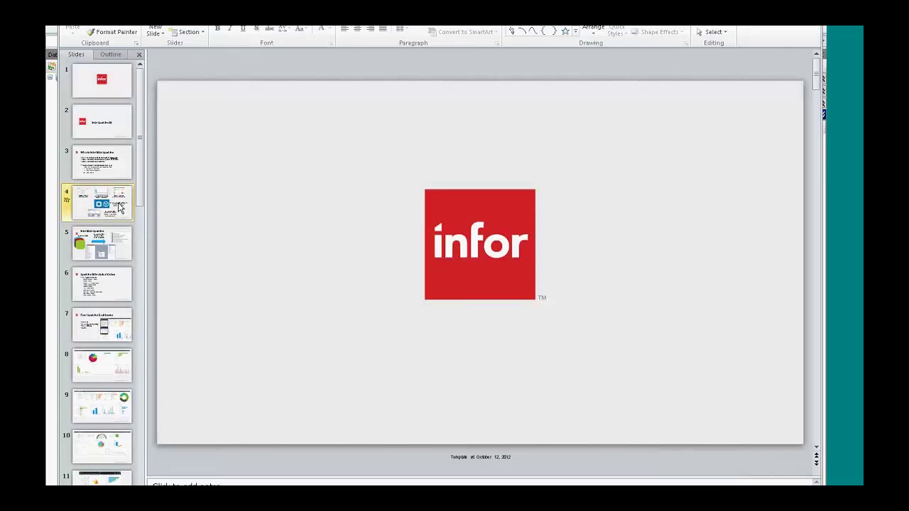